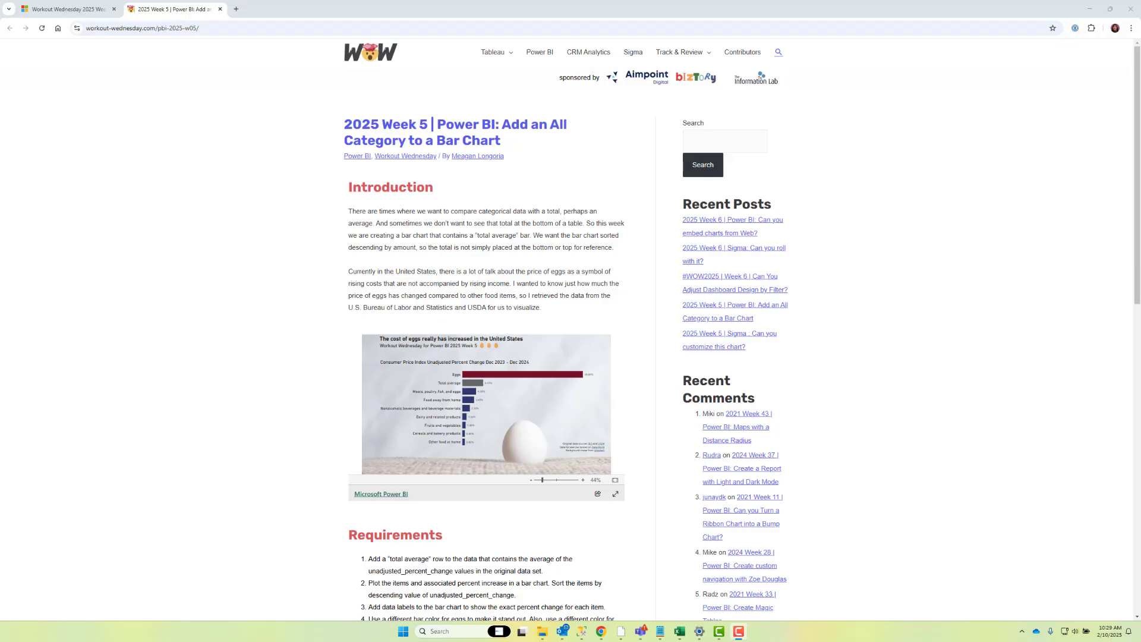
- Scroll through the Workout Wednesday 2025 Week 5 article to read its introduction and requirements
scroll(571, 327, down, 2)
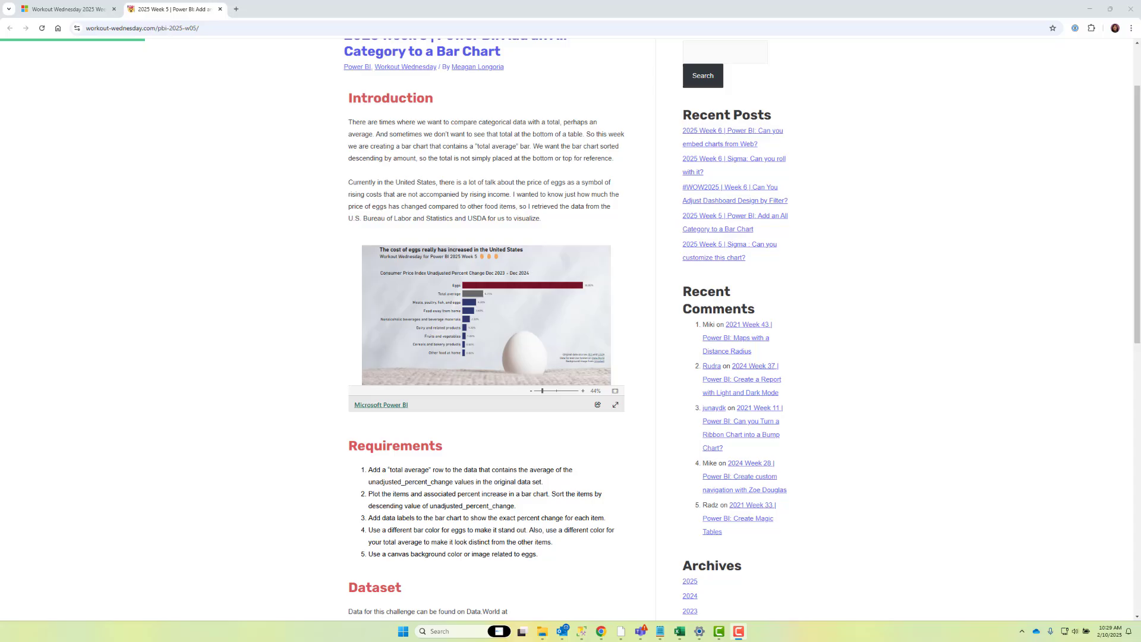
scroll(571, 327, up, 1)
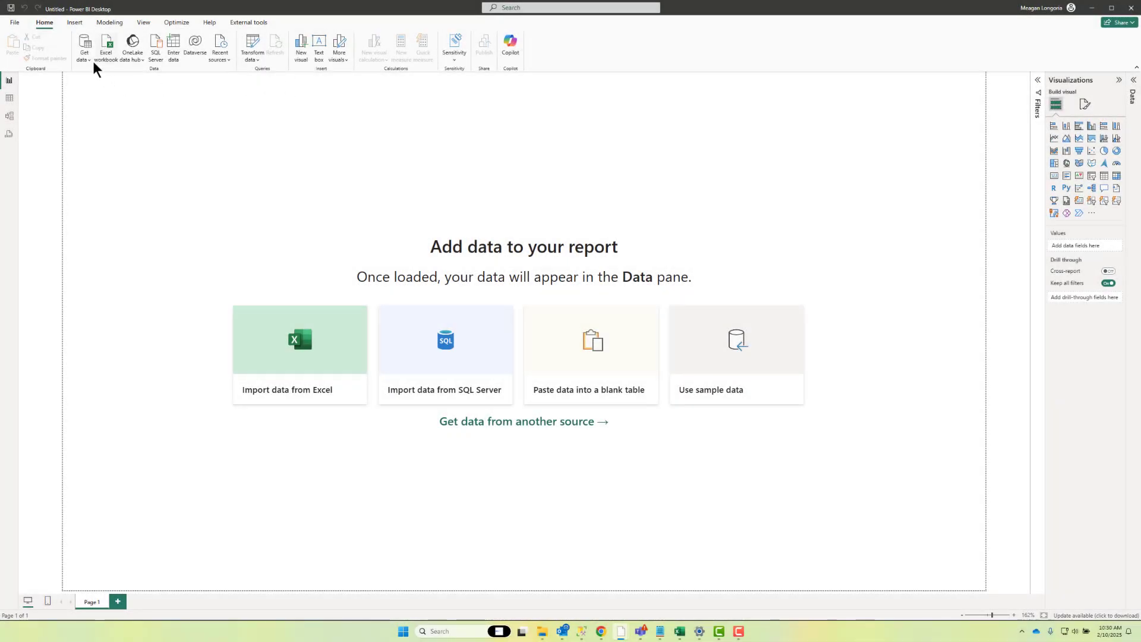
- Search the Get data catalogue for data.world and connect with Data.World - Get Dataset (Beta)
click(84, 56)
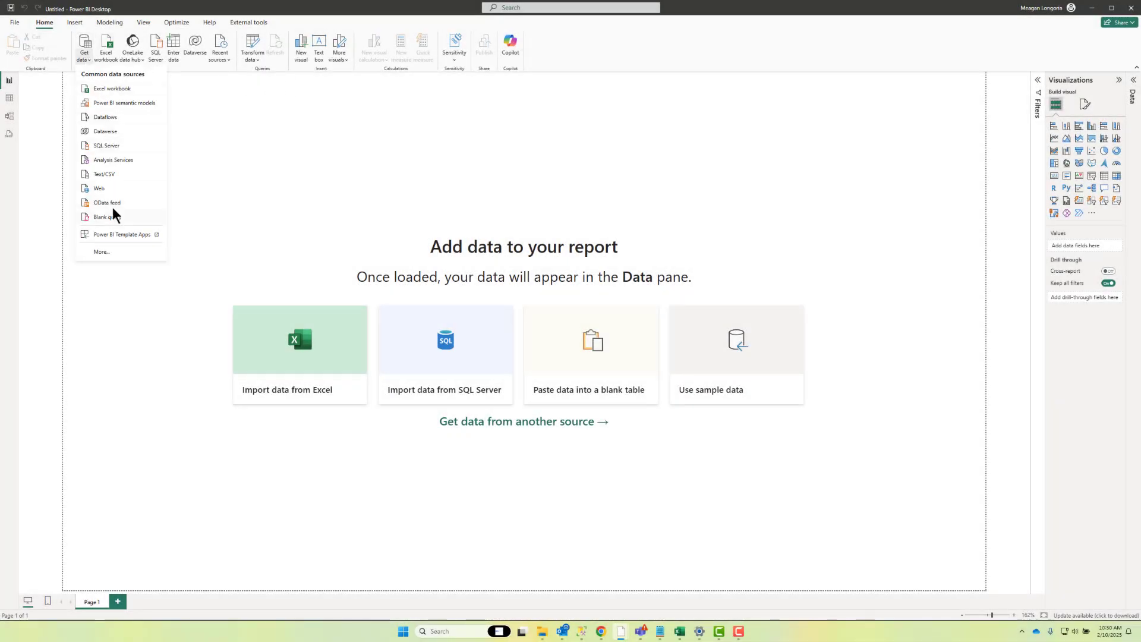
click(112, 252)
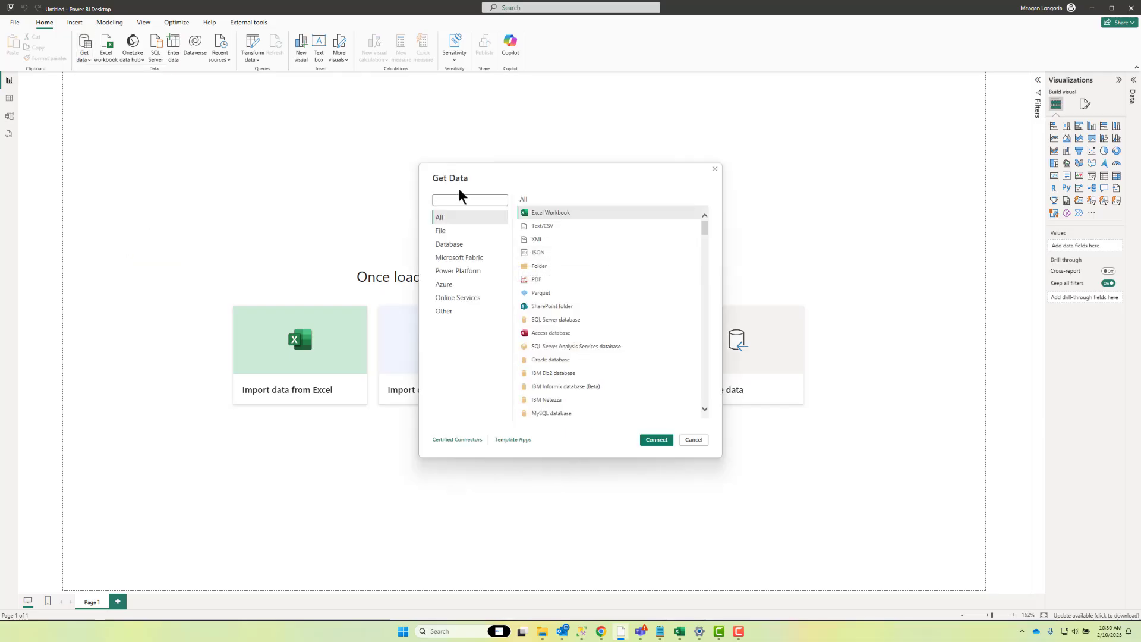
text(data.world)
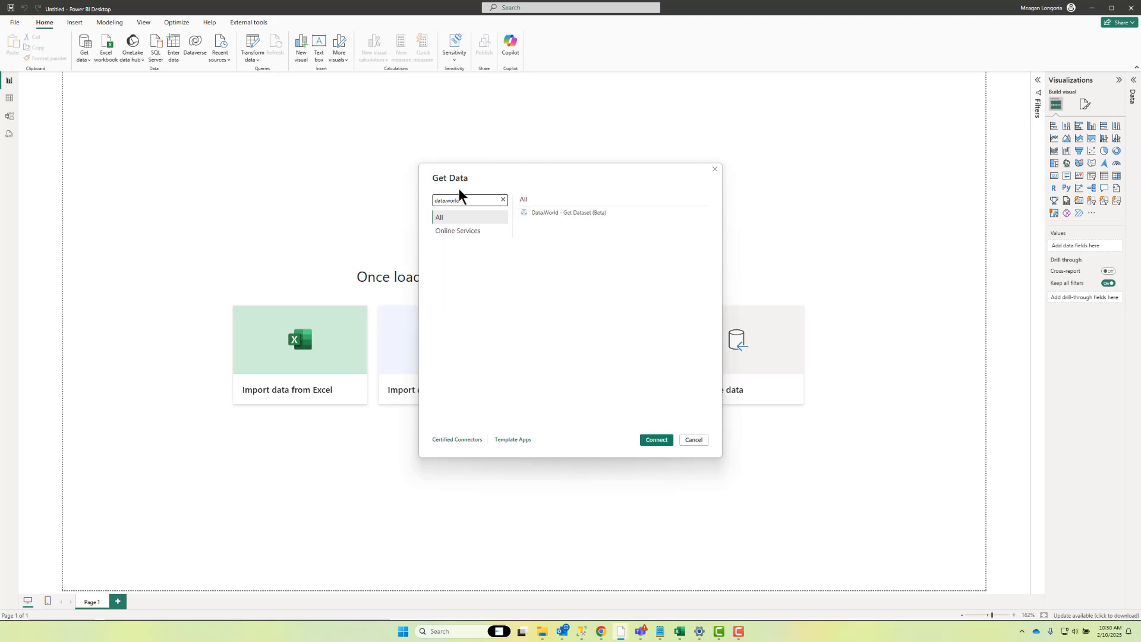
click(576, 213)
click(661, 439)
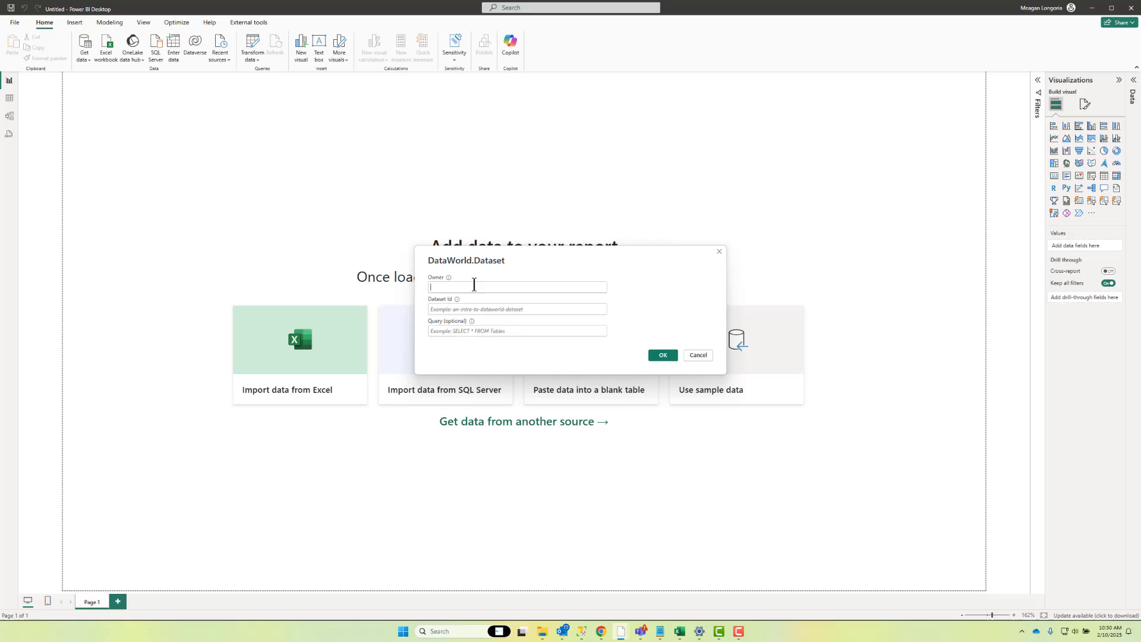
- Enter the dataset owner's username and the dataset id pbiwow2025w5
click(474, 287)
text(mlongoria)
key(Tab)
text(pbiwow2025w5)
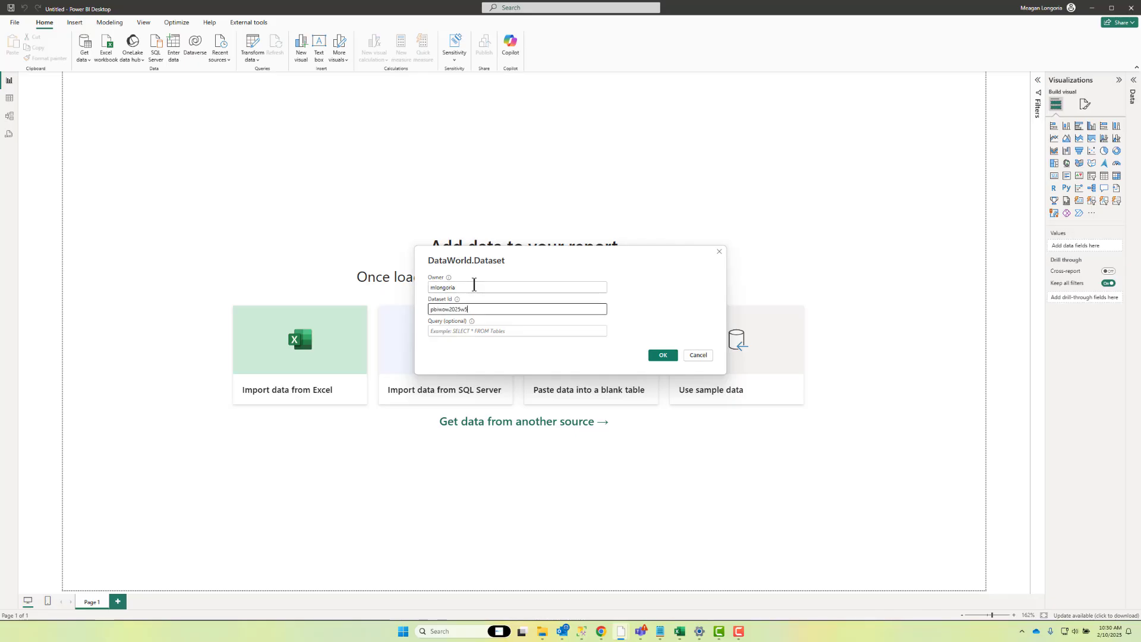
- Submit the connection, tick the pbiwow2025w5 table in Navigator, and choose Transform Data
click(665, 354)
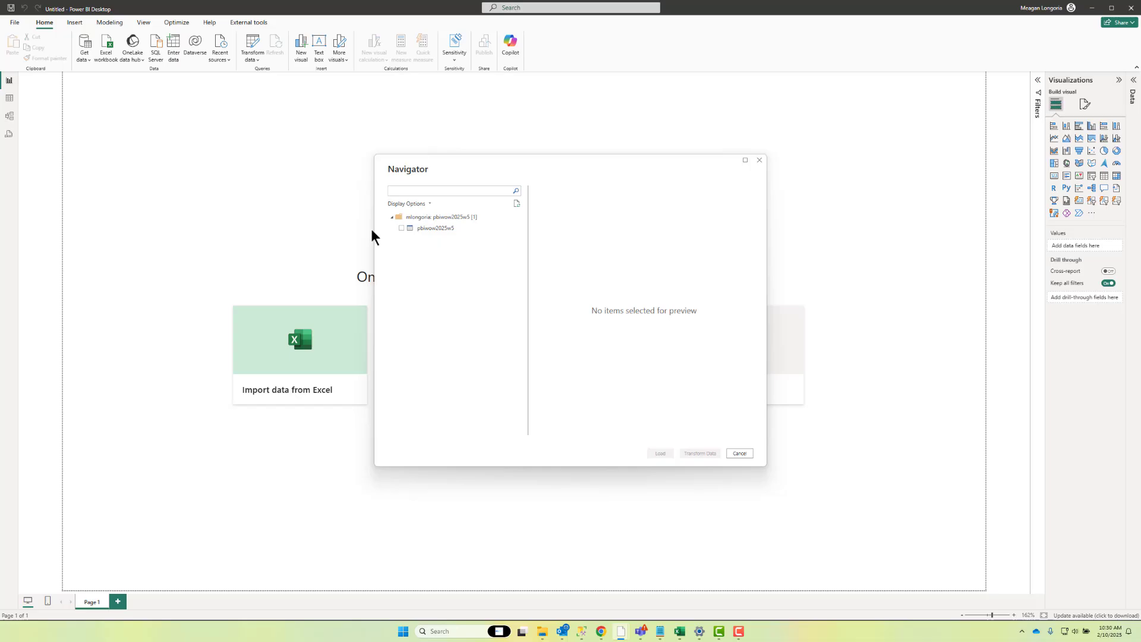
click(402, 228)
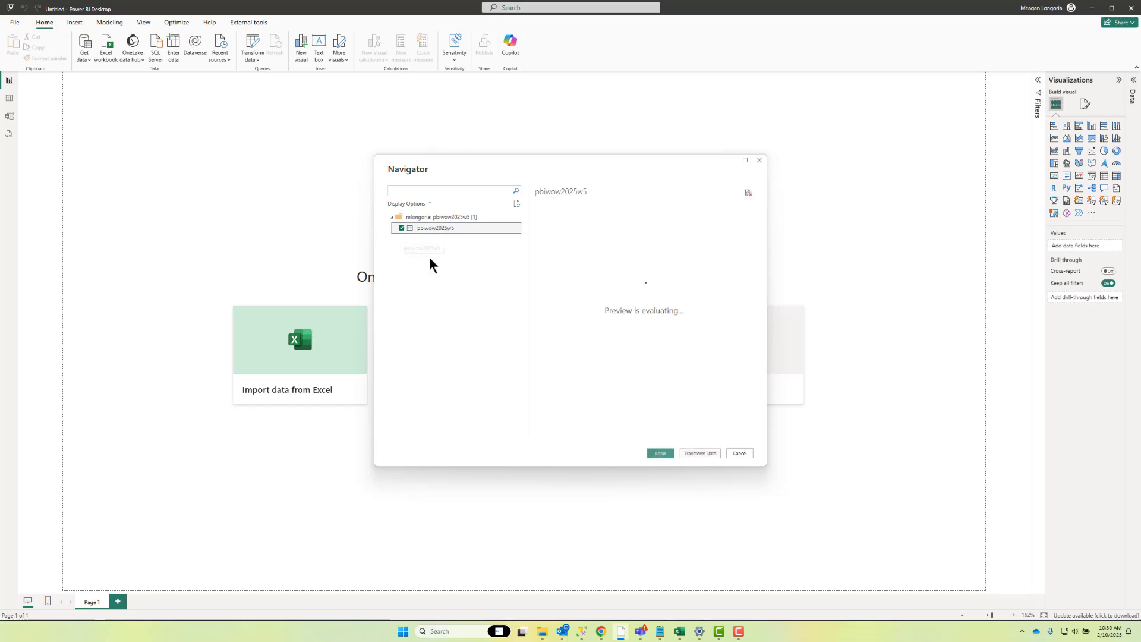
click(699, 454)
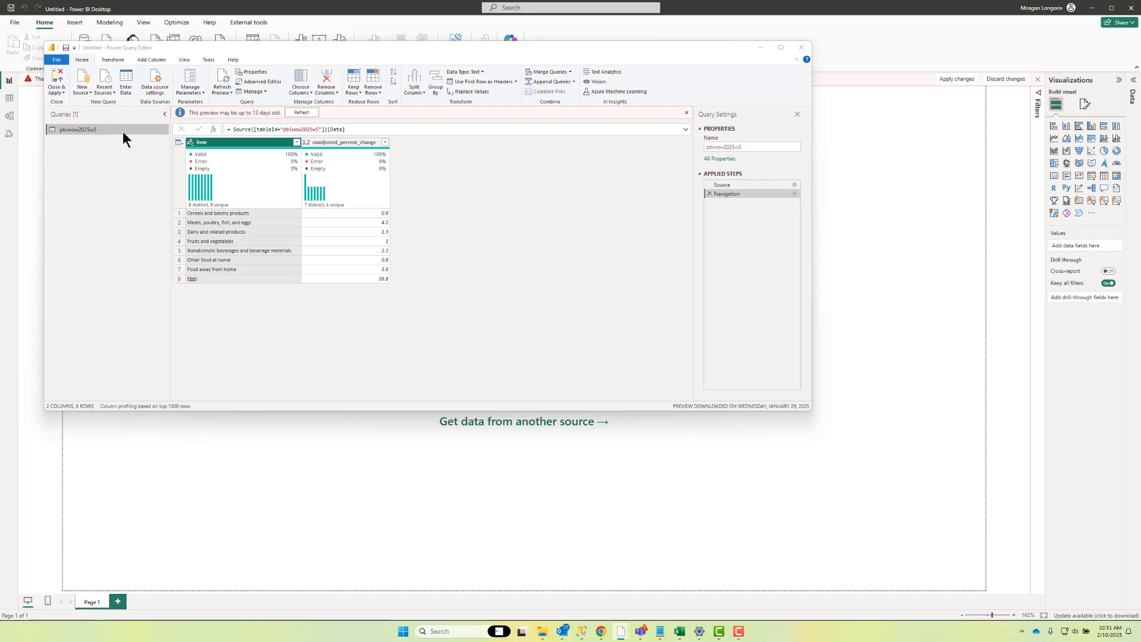
- Create a reference of the pbiwow2025w5 query and rename it 'CPI 2024 Change'
click(688, 112)
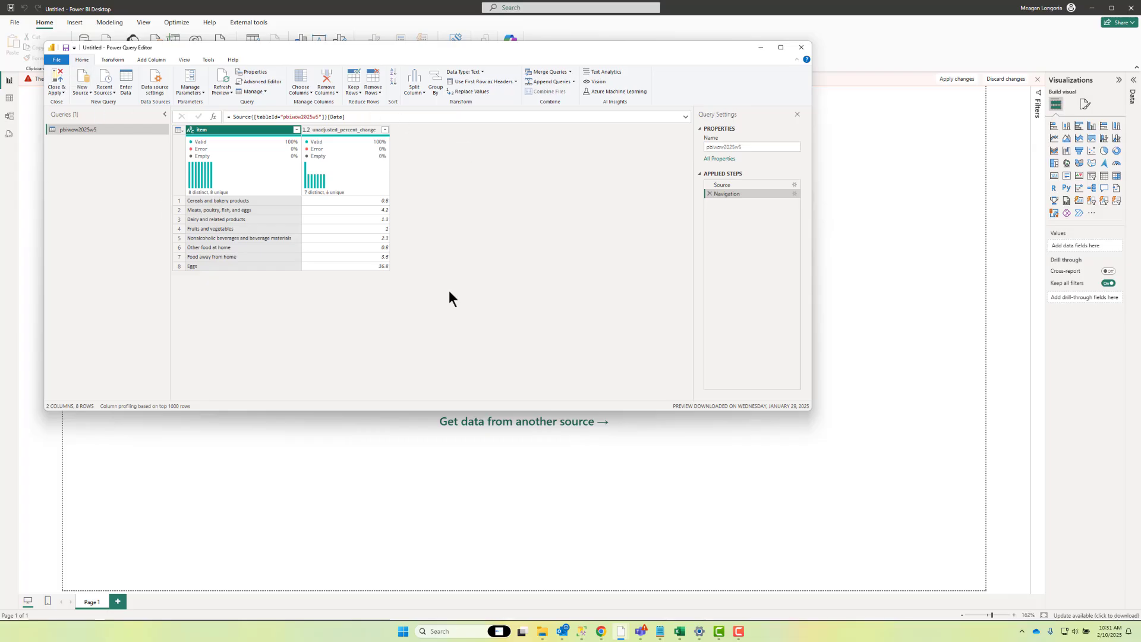
right_click(96, 130)
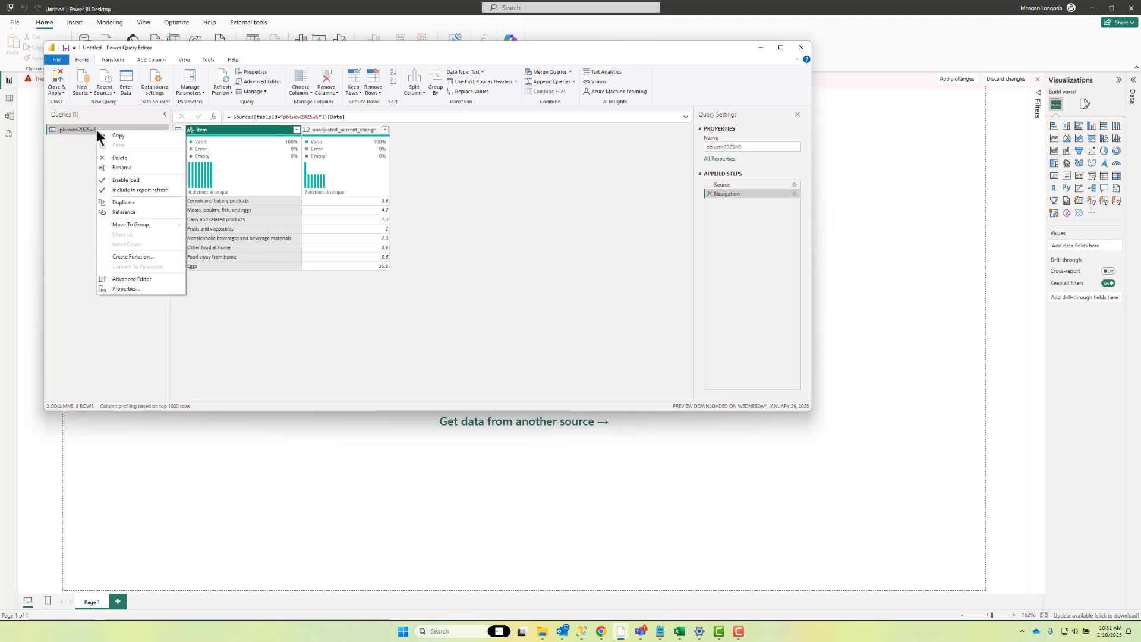
click(130, 213)
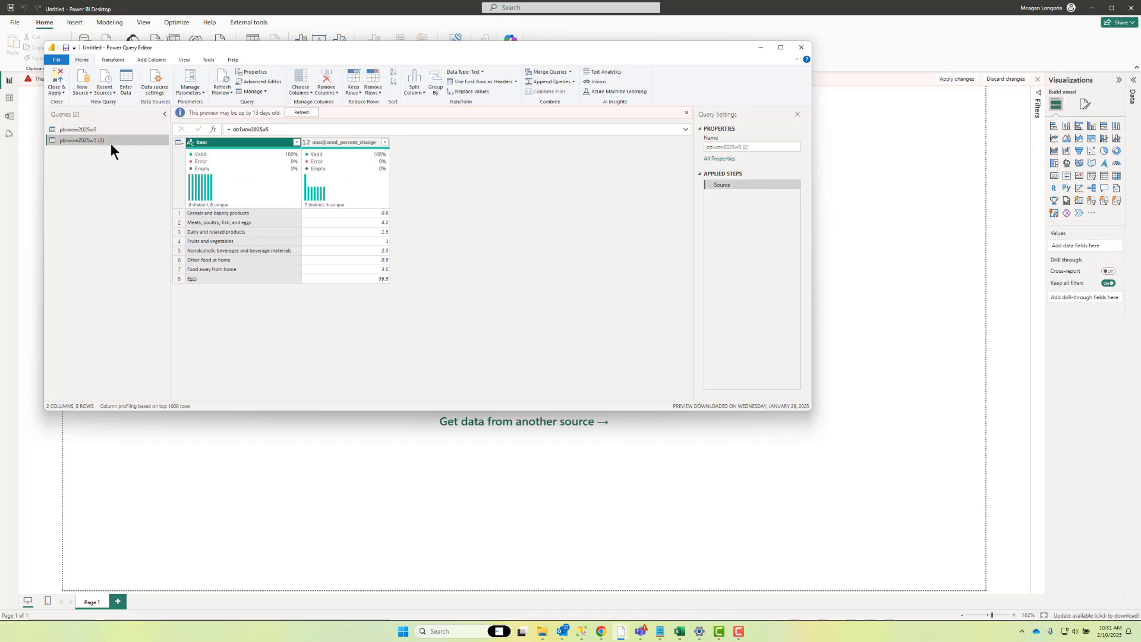
double_click(112, 141)
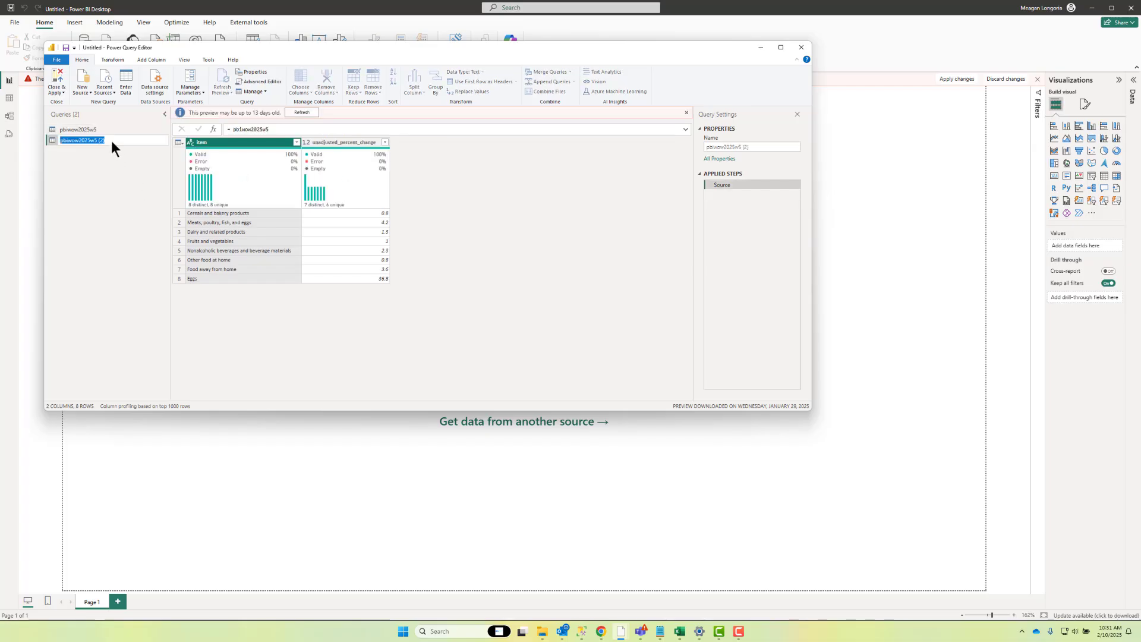
text(CPI 2024 Change)
key(Return)
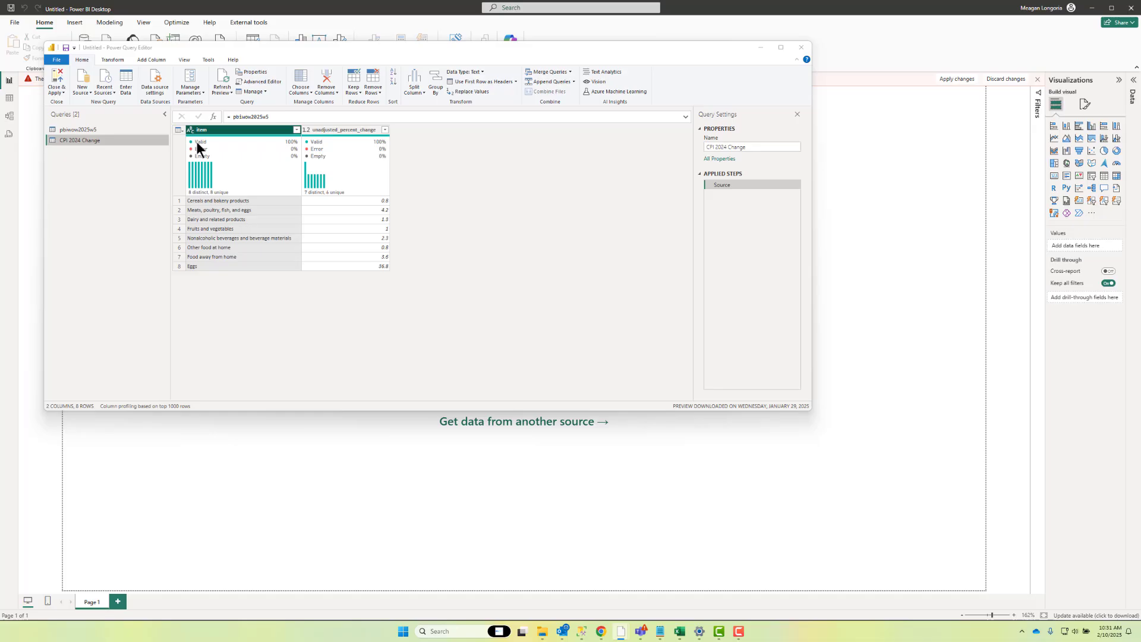
- Group CPI 2024 Change with no grouping column, averaging unadjusted_percent_change into a column of that name
click(106, 59)
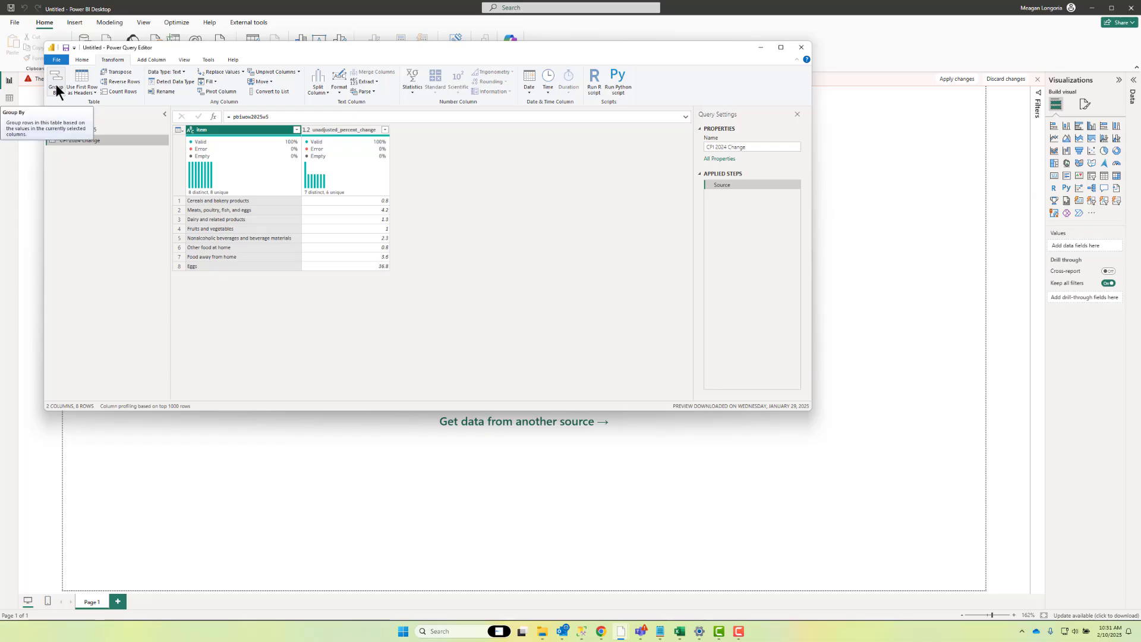
click(55, 84)
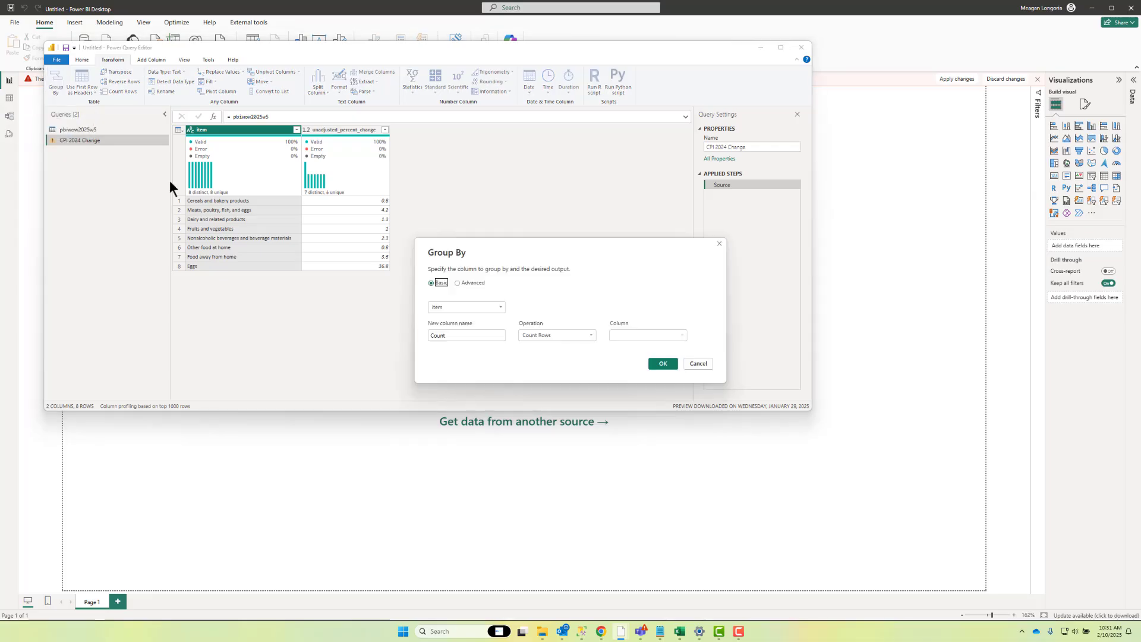
click(459, 282)
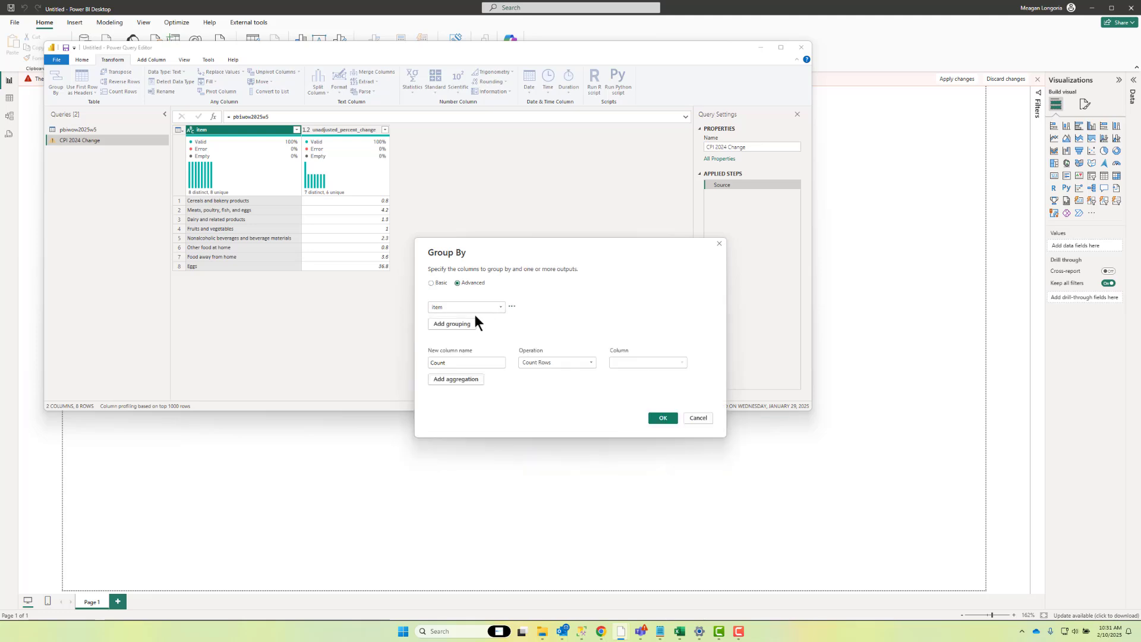
click(511, 306)
click(529, 315)
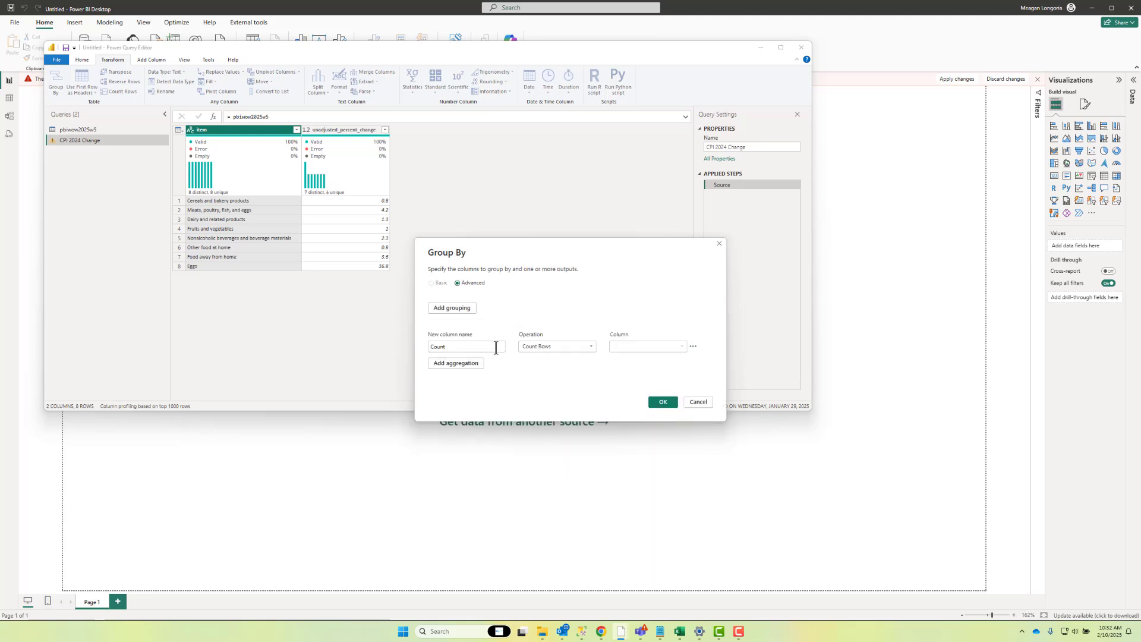
click(497, 343)
drag(497, 343, 379, 351)
text(unadjusted_perce)
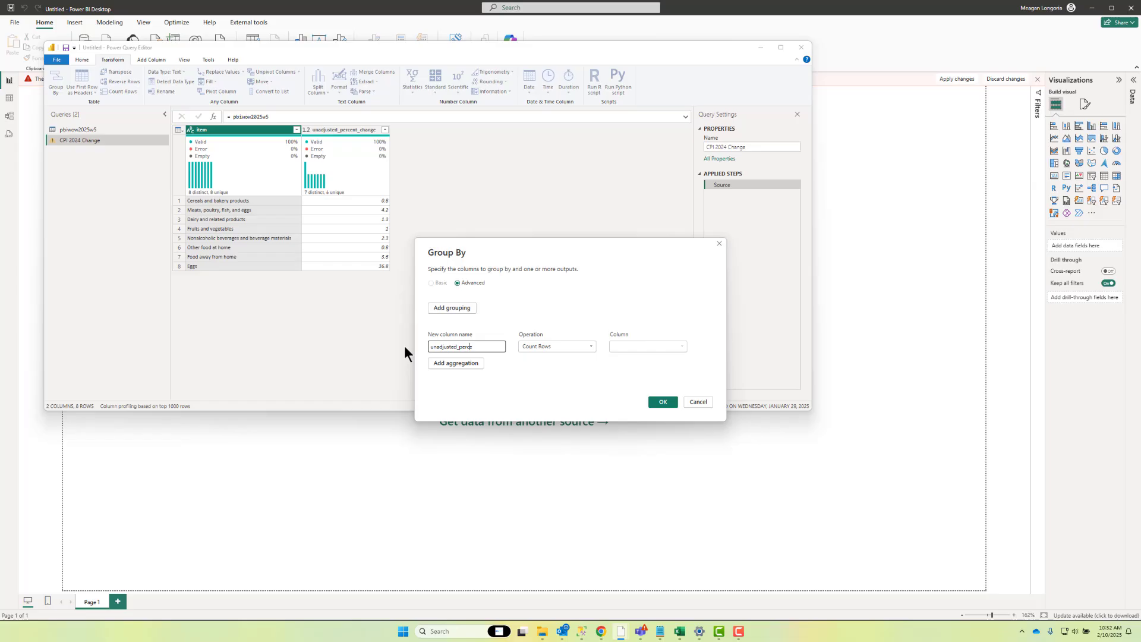
text(nt_change)
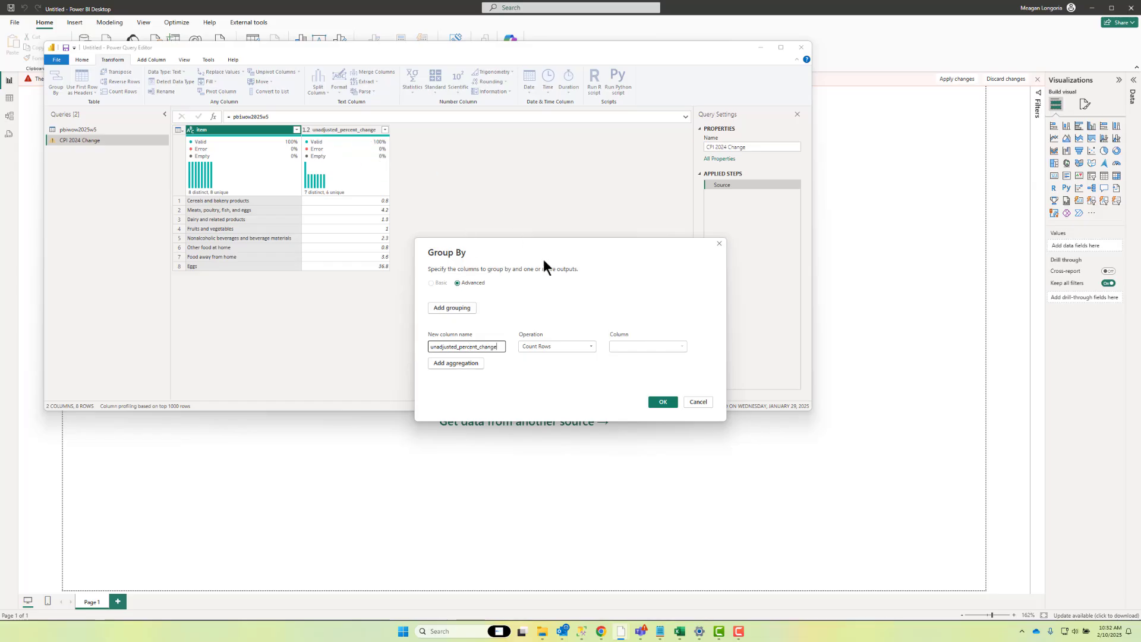
click(572, 350)
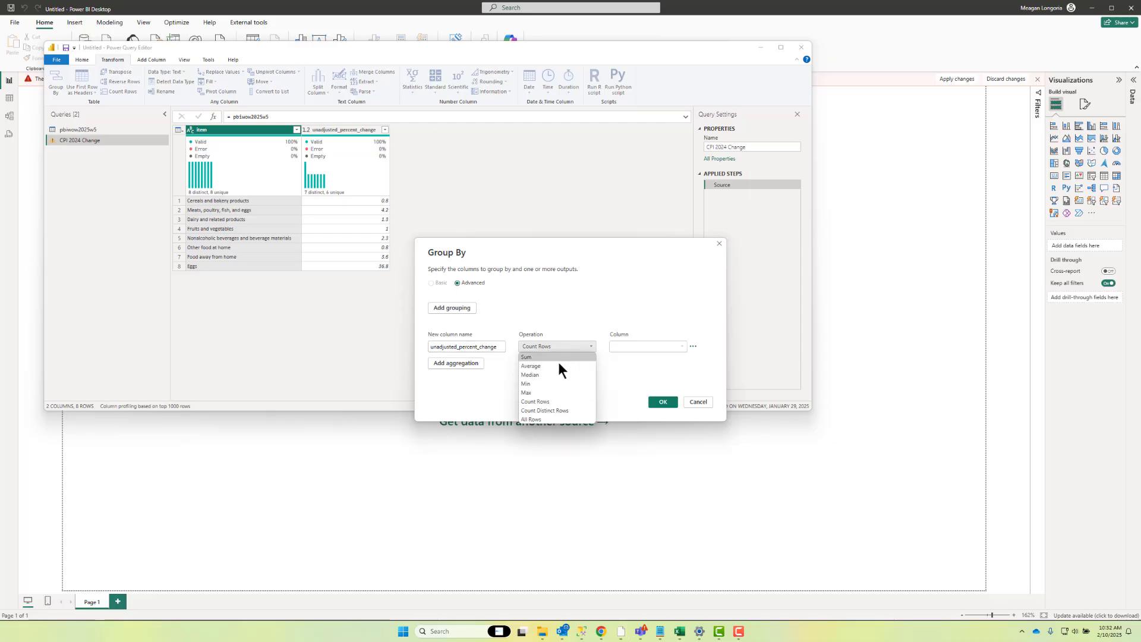
key(Escape)
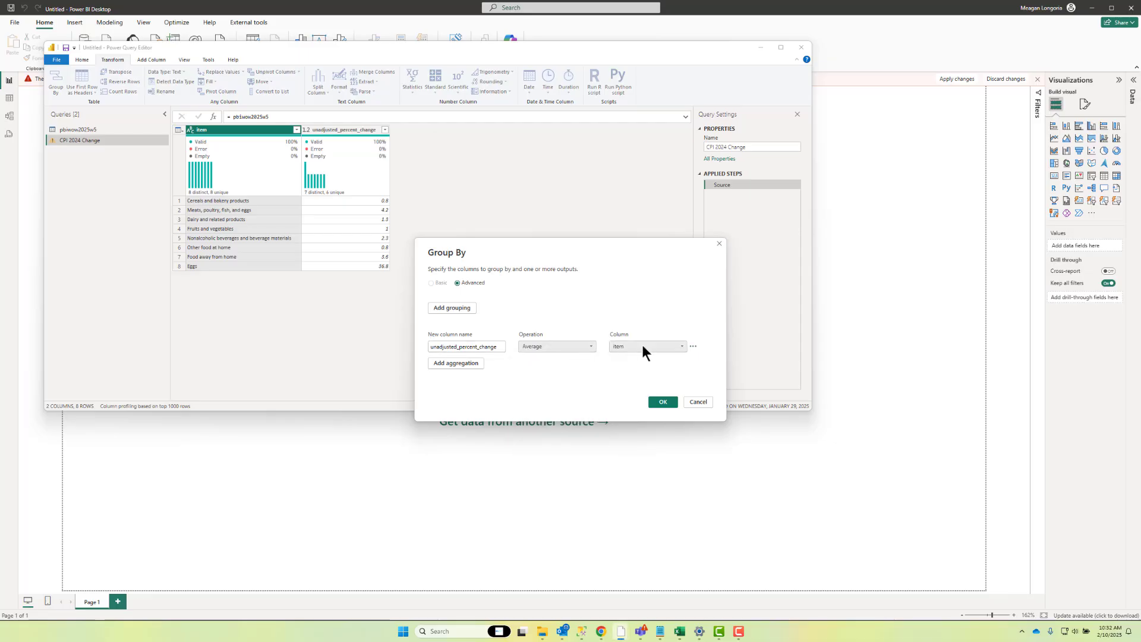
click(643, 346)
click(644, 366)
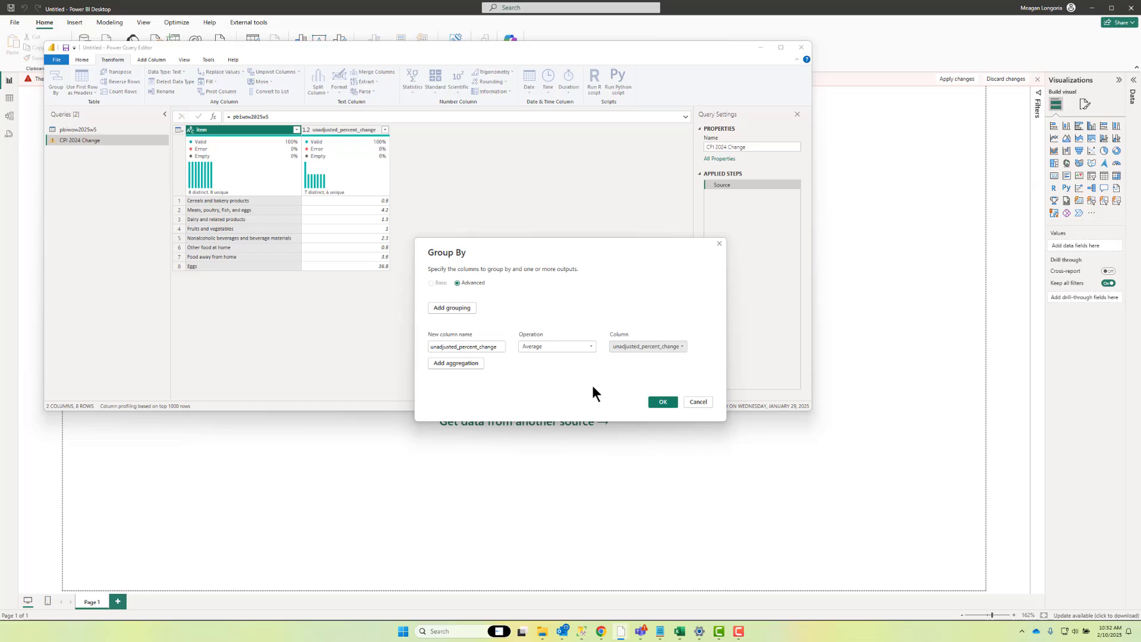
click(662, 402)
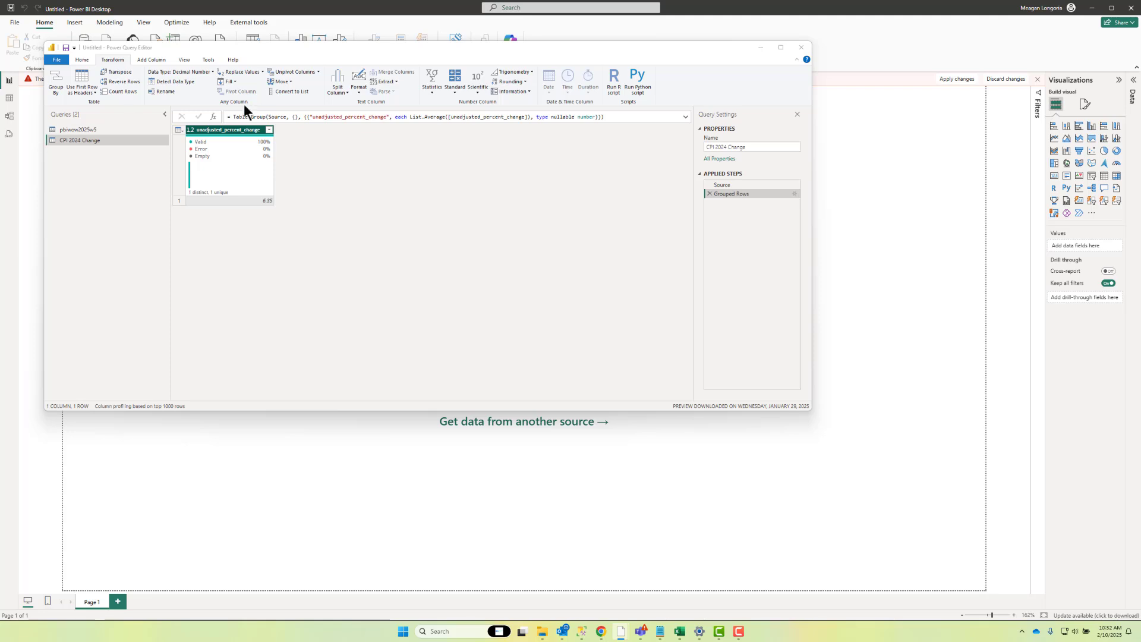
- Add a custom column named item with the formula "Total Average"
click(148, 60)
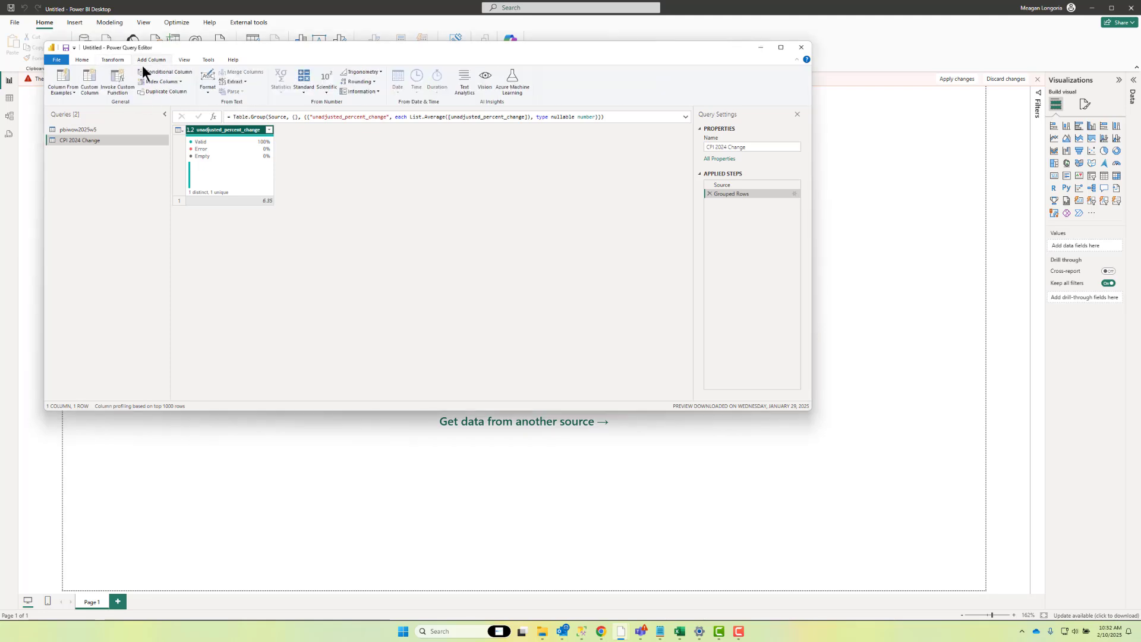
click(91, 83)
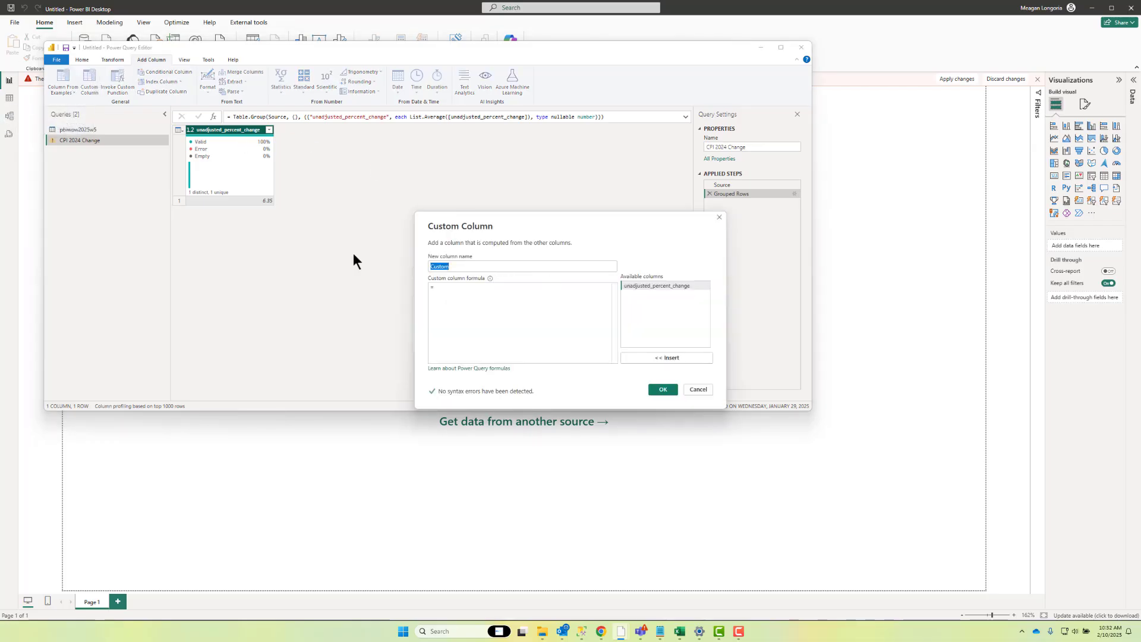
text(item)
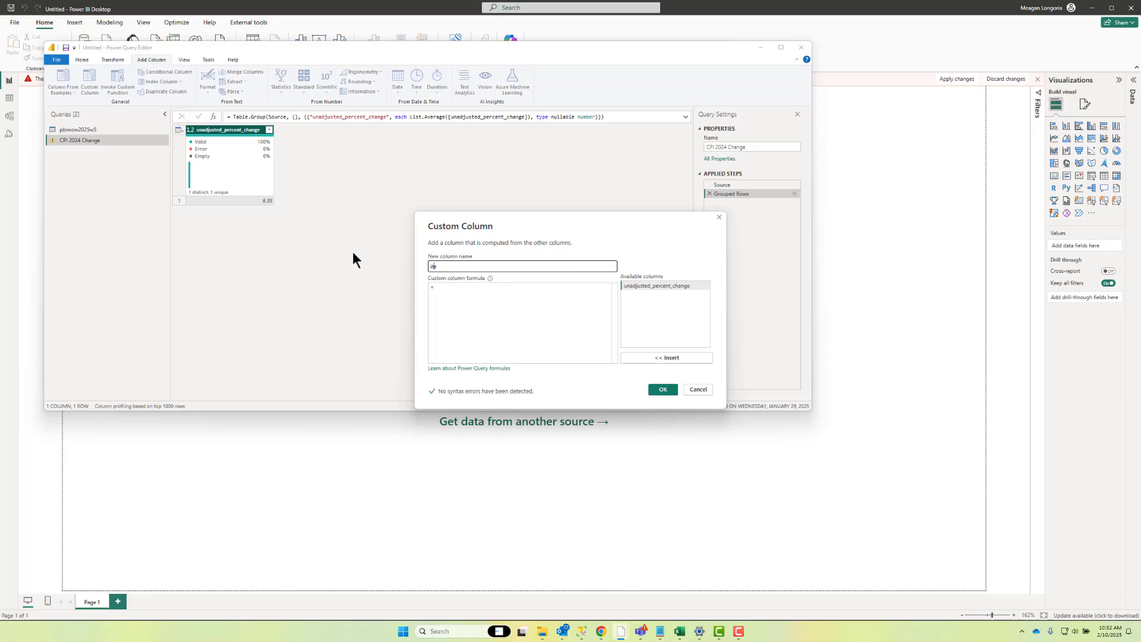
click(537, 329)
text(")
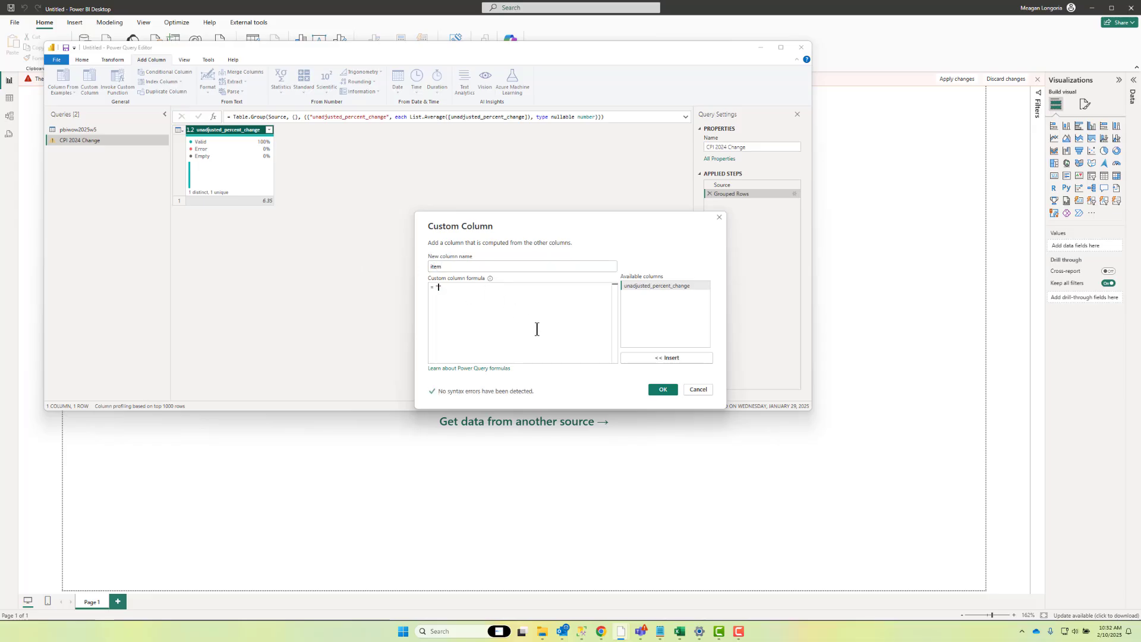
text(Total Average)
click(664, 389)
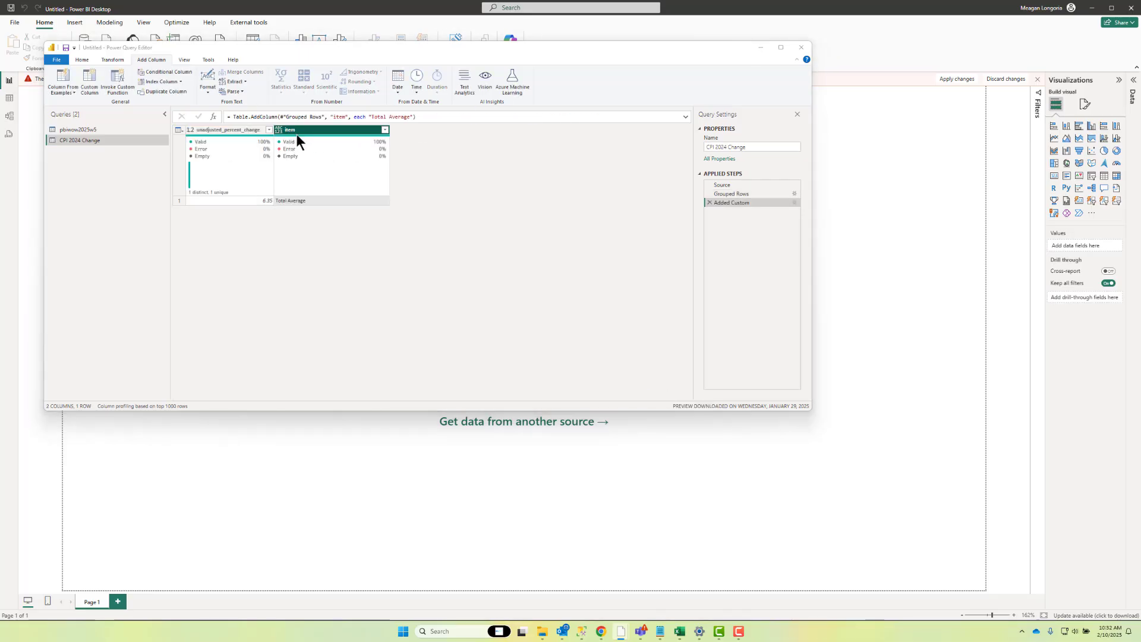
- Set the item column's type to Text and move it to the first position
click(278, 129)
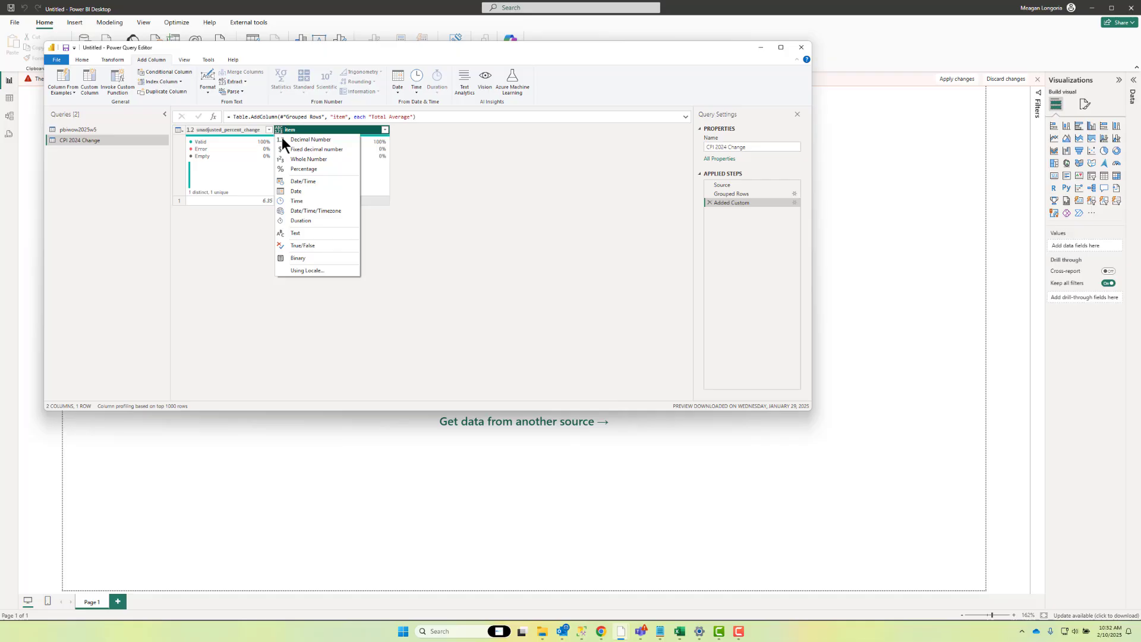
click(293, 233)
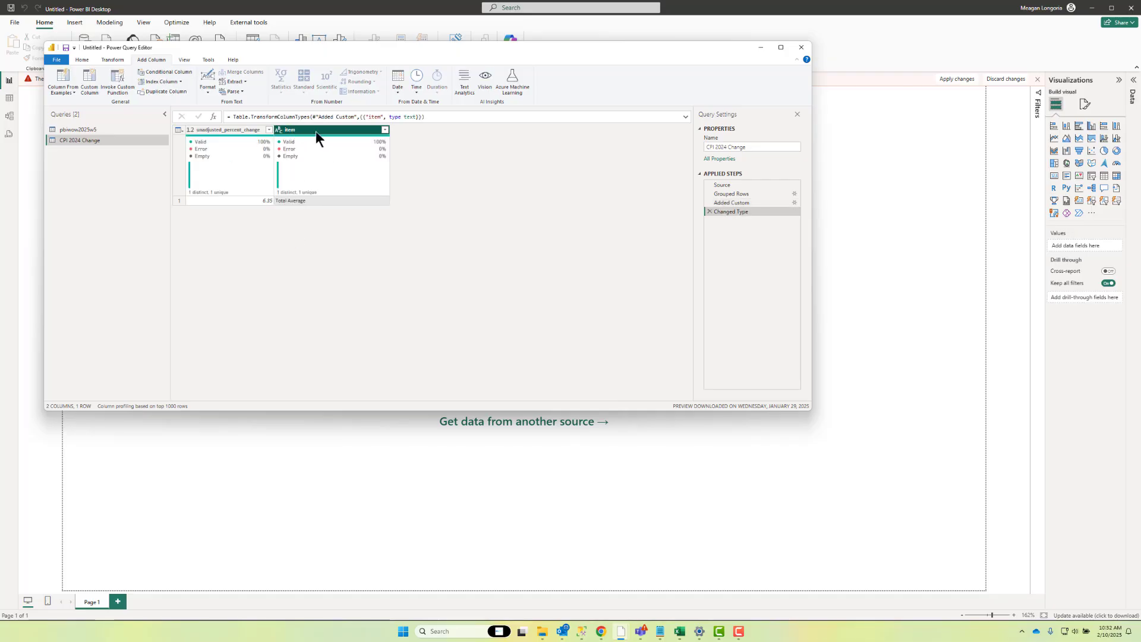
drag(318, 130, 234, 133)
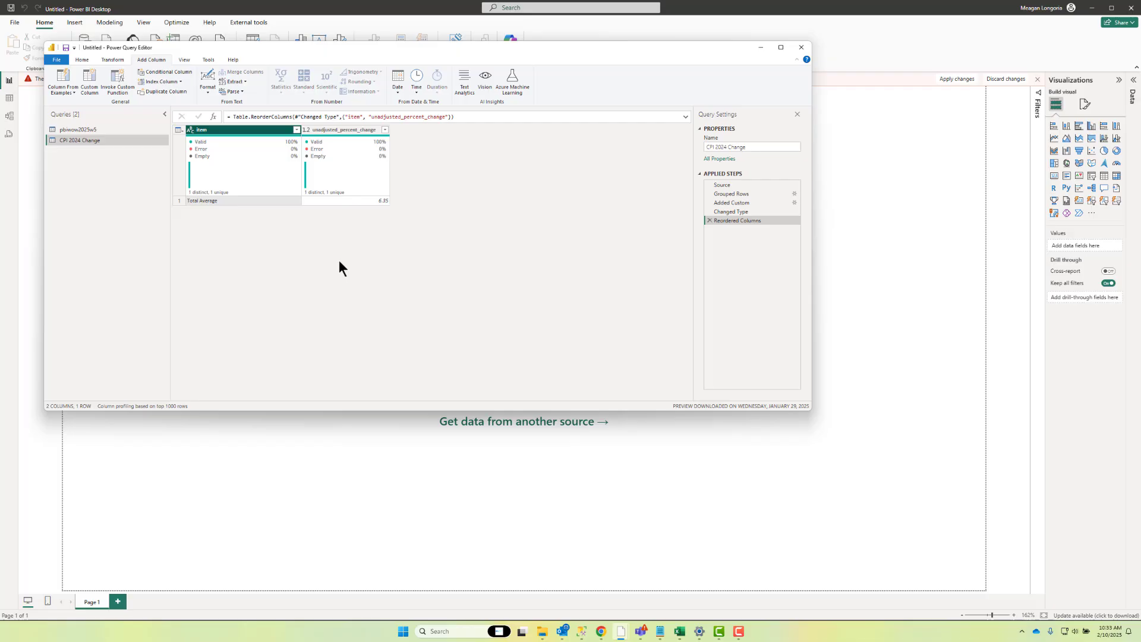
- Append the pbiwow2025w5 table to the CPI 2024 Change query
click(112, 60)
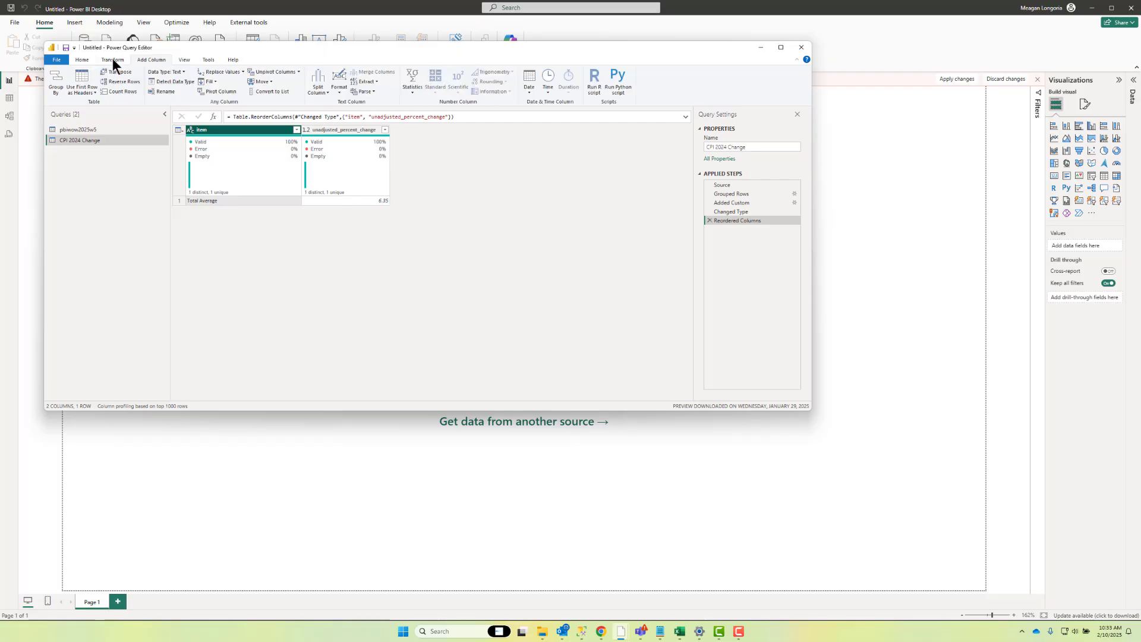
click(80, 59)
click(566, 79)
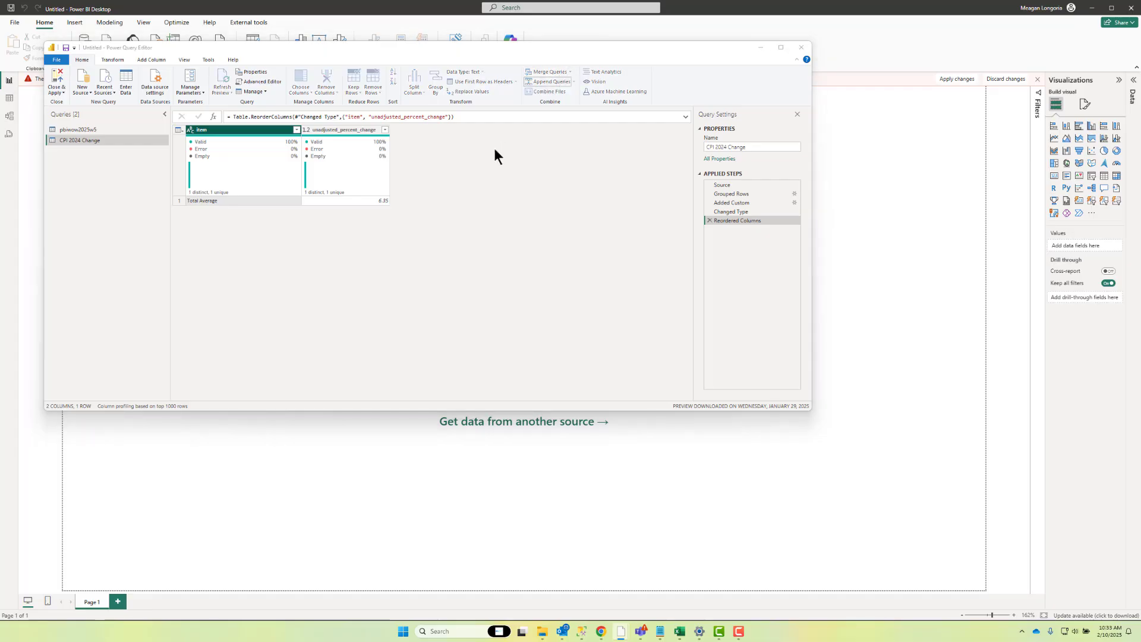
click(495, 324)
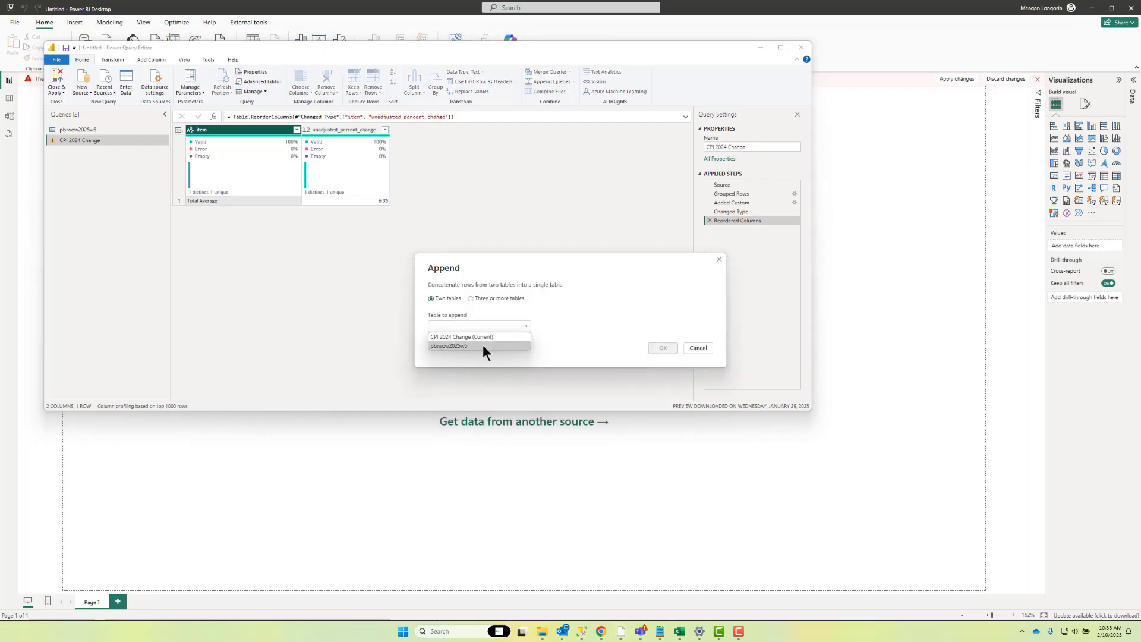
click(483, 343)
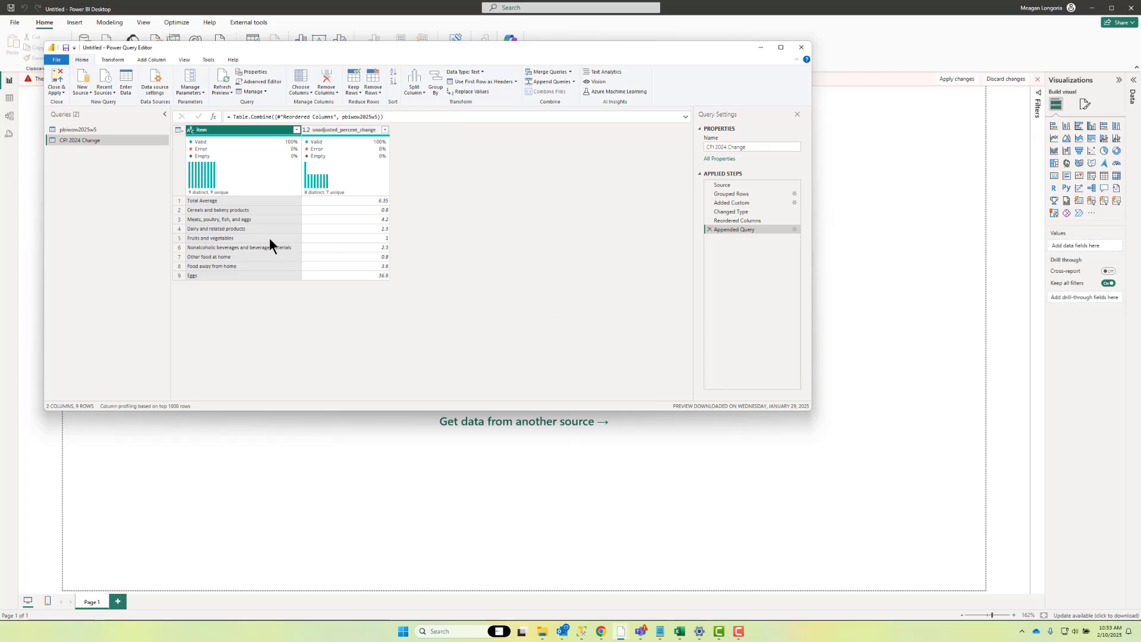
- Check the Total Average row and pbiwow2025w5 preview, then refresh the CPI 2024 Change preview
click(180, 204)
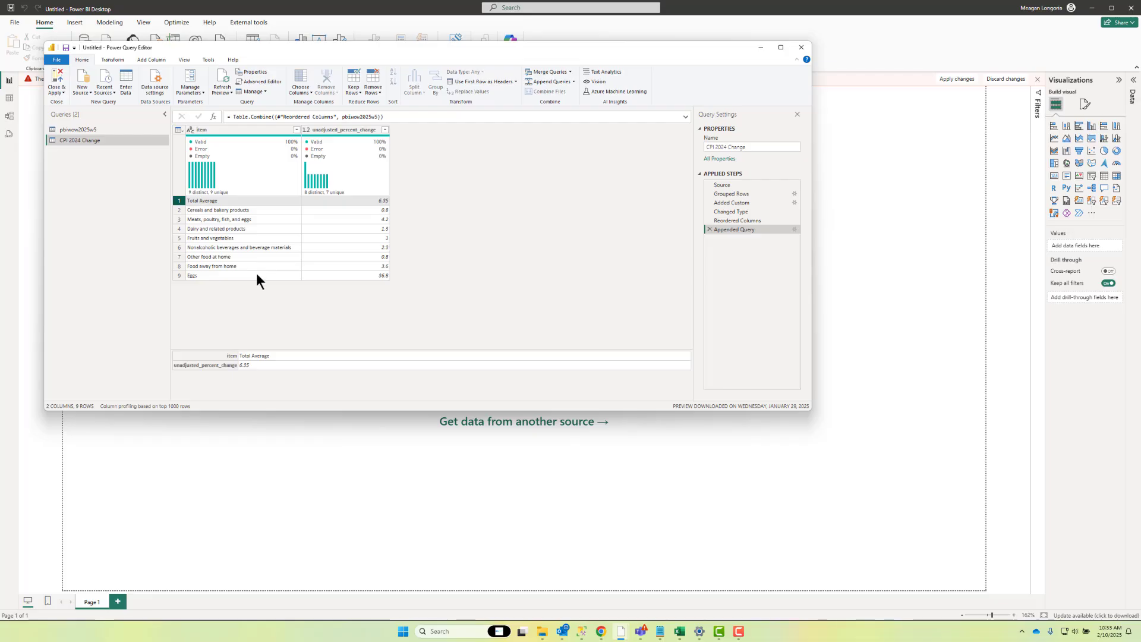
click(105, 129)
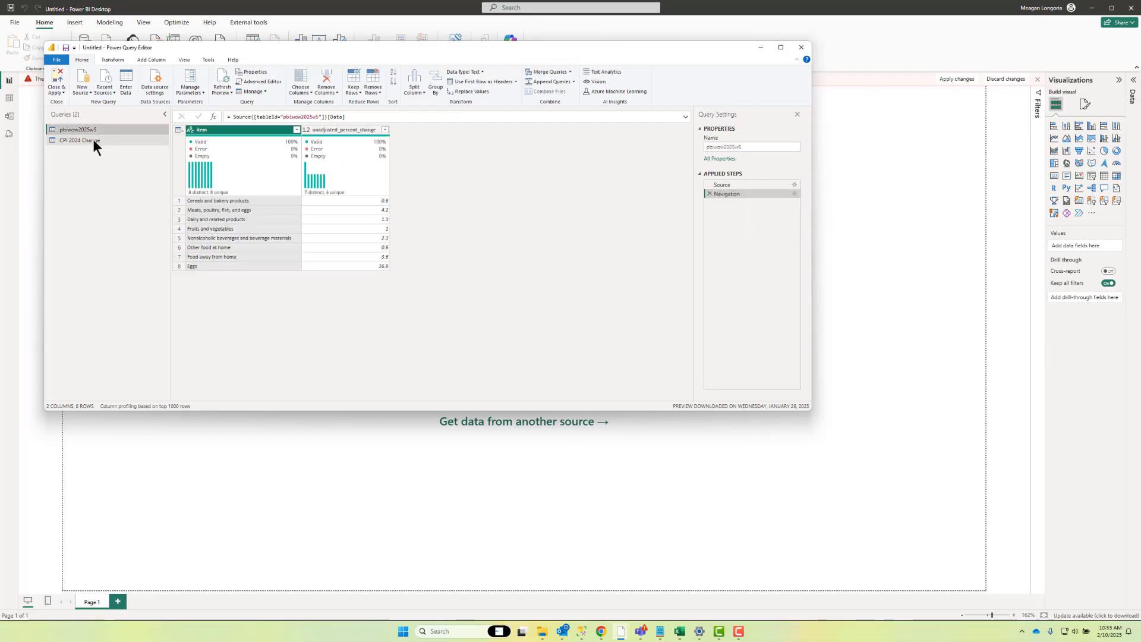
click(93, 140)
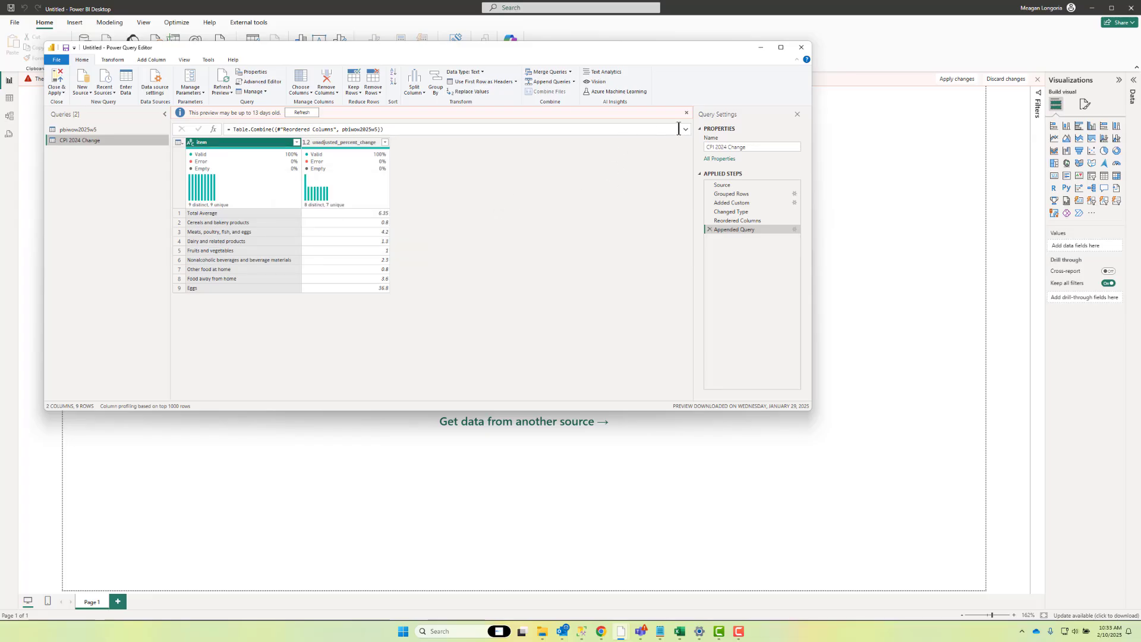
click(302, 112)
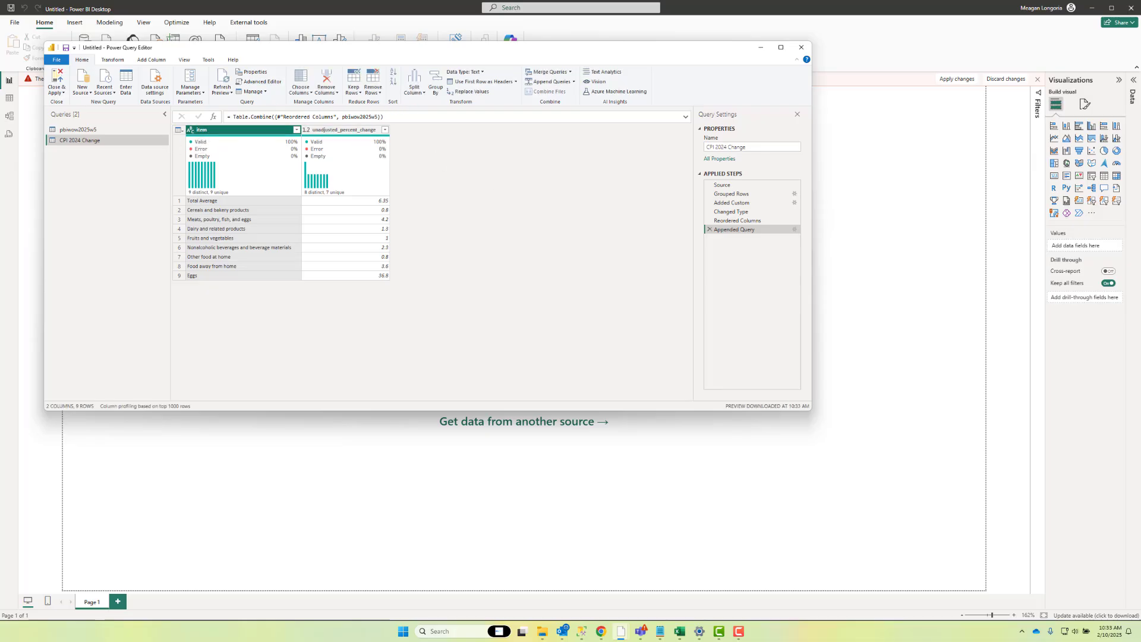
- Close & Apply, loading pbiwow2025w5 and CPI 2024 Change into the report model
click(58, 73)
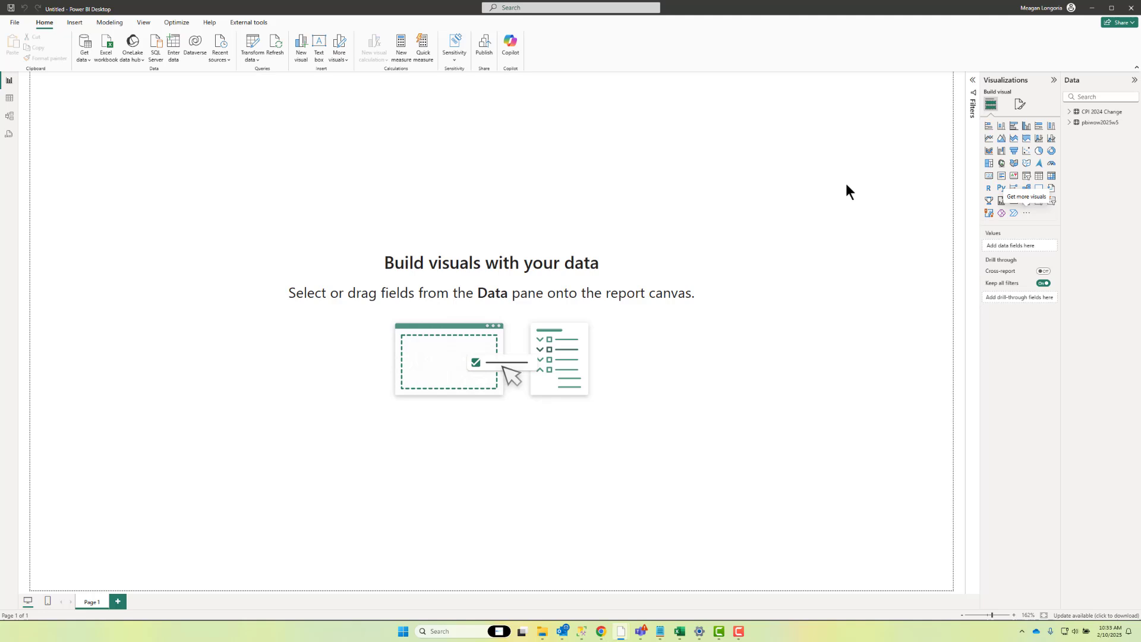
- Set the egg photo as the page's canvas background image
click(1020, 104)
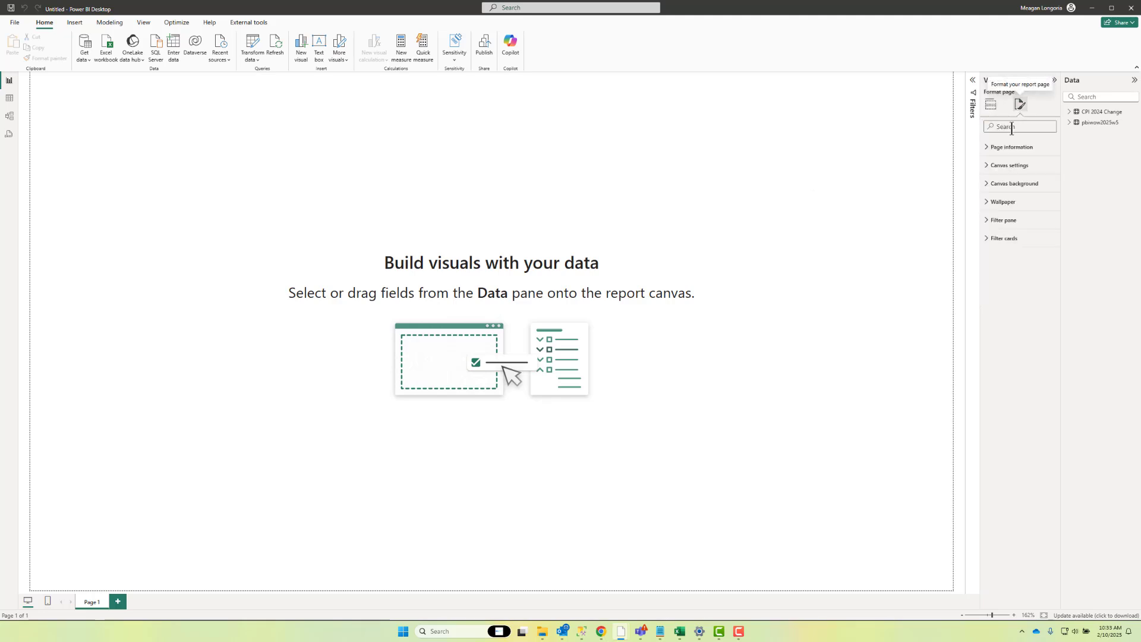
click(1015, 184)
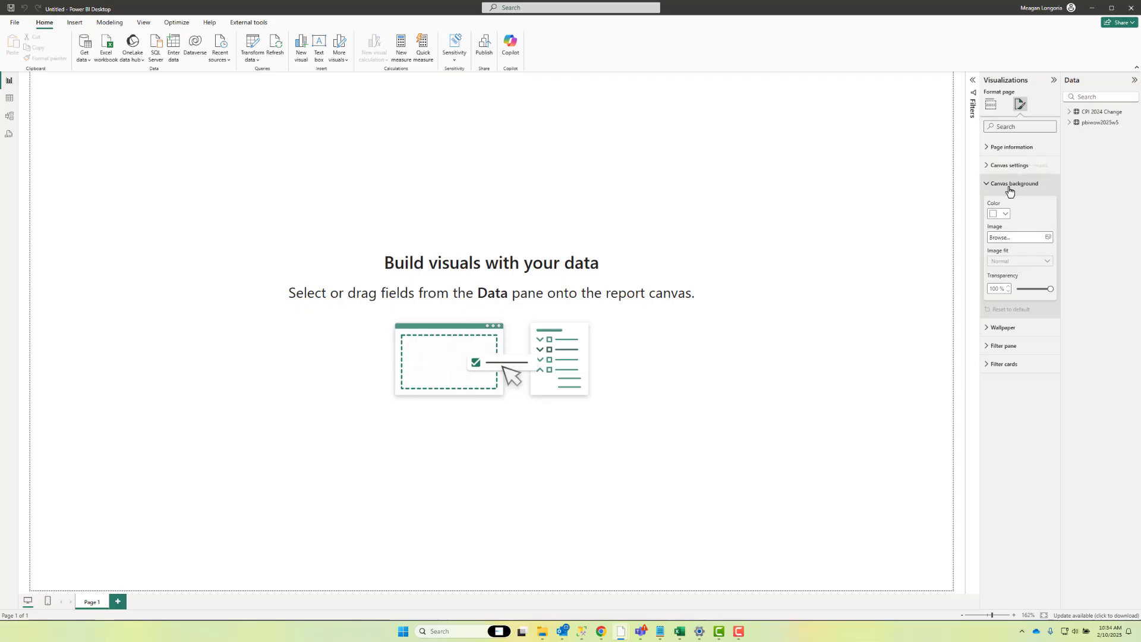
click(1049, 237)
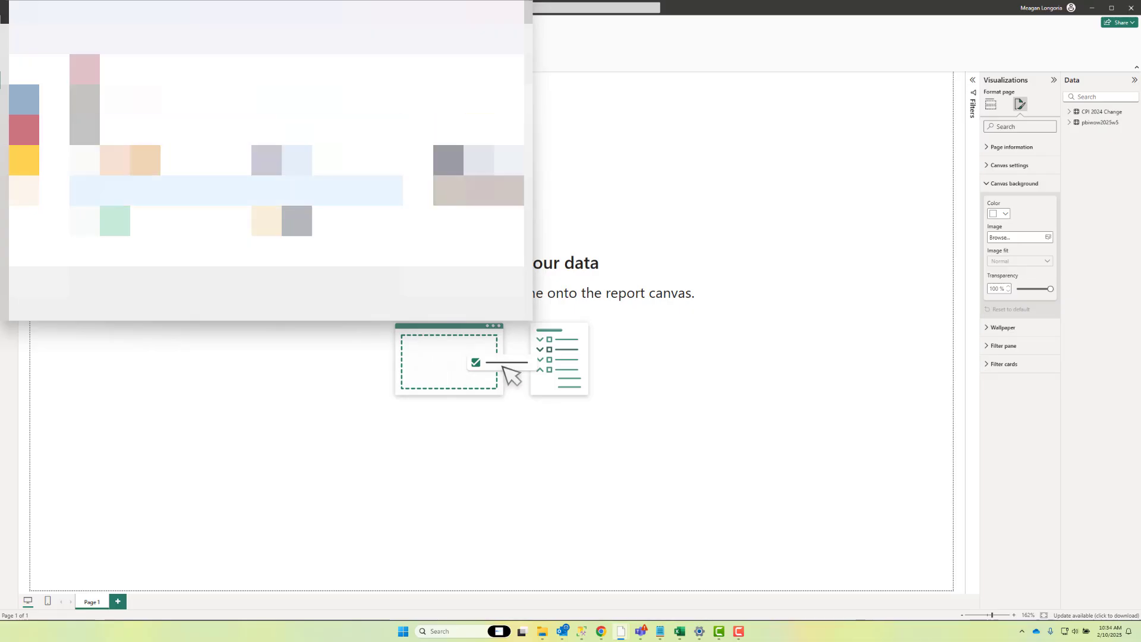
click(236, 190)
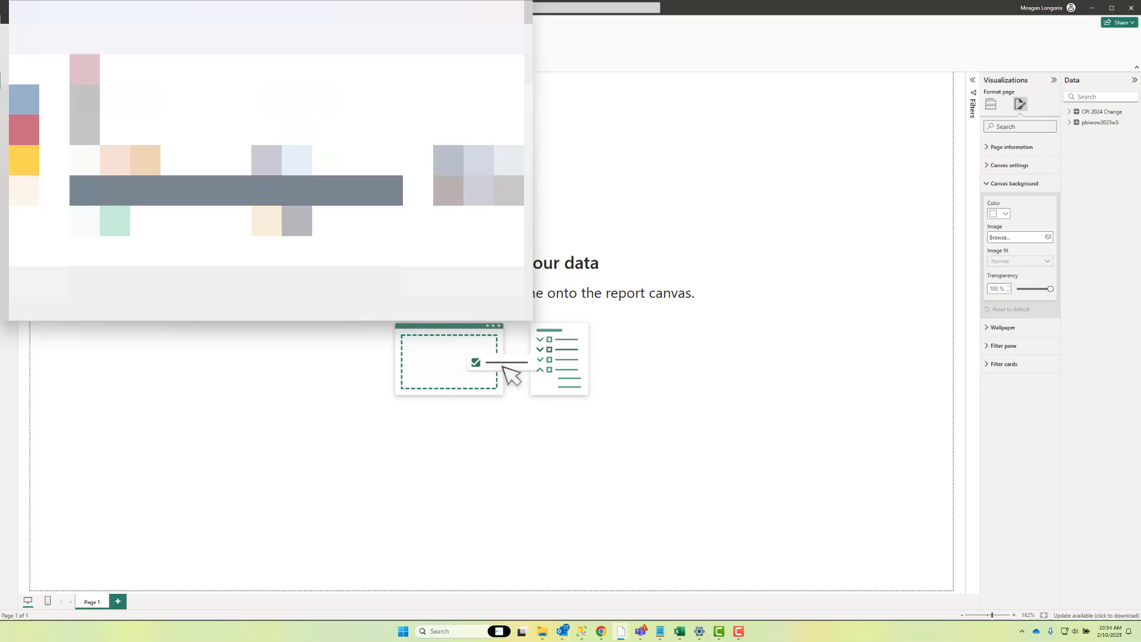
key(Return)
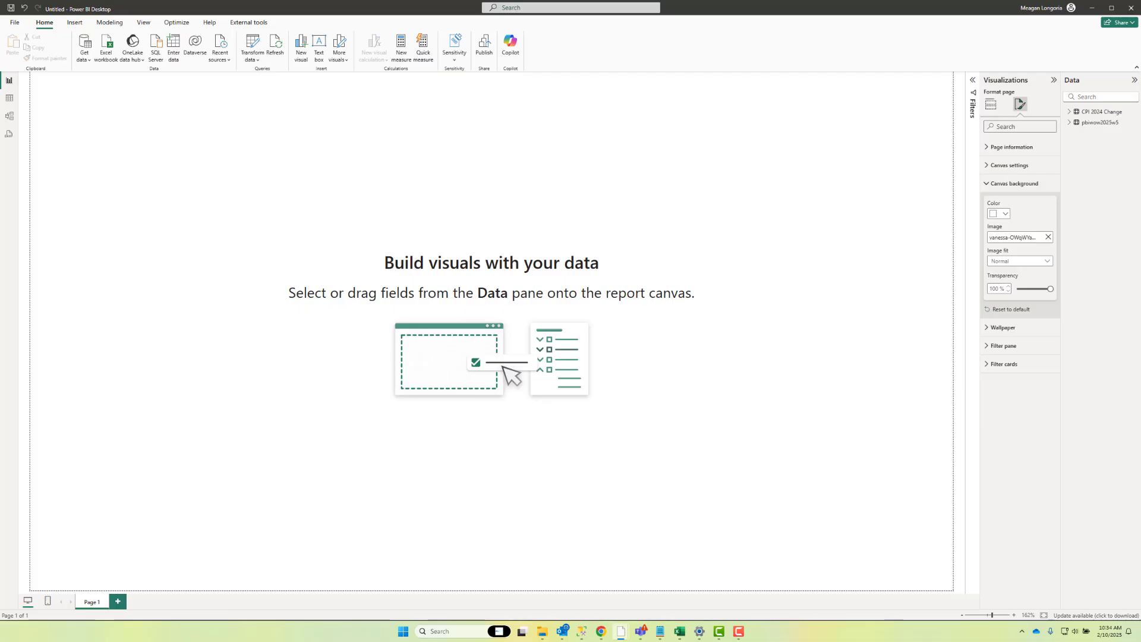
- Fit the background image to the page at 35% transparency and insert a text box
click(1013, 261)
click(1004, 283)
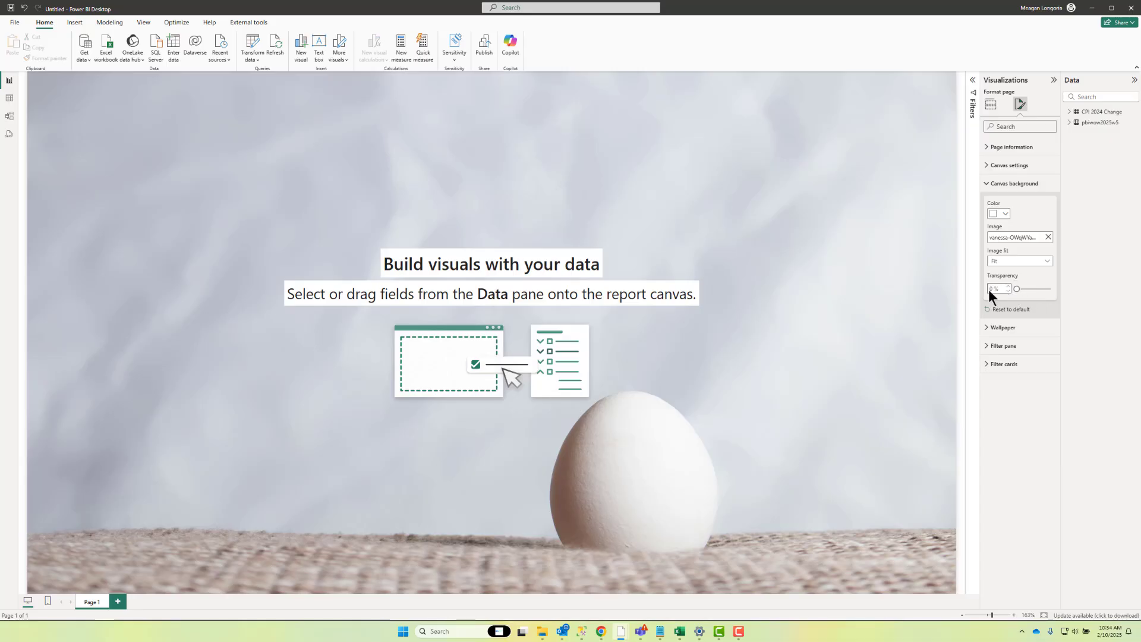
text(35)
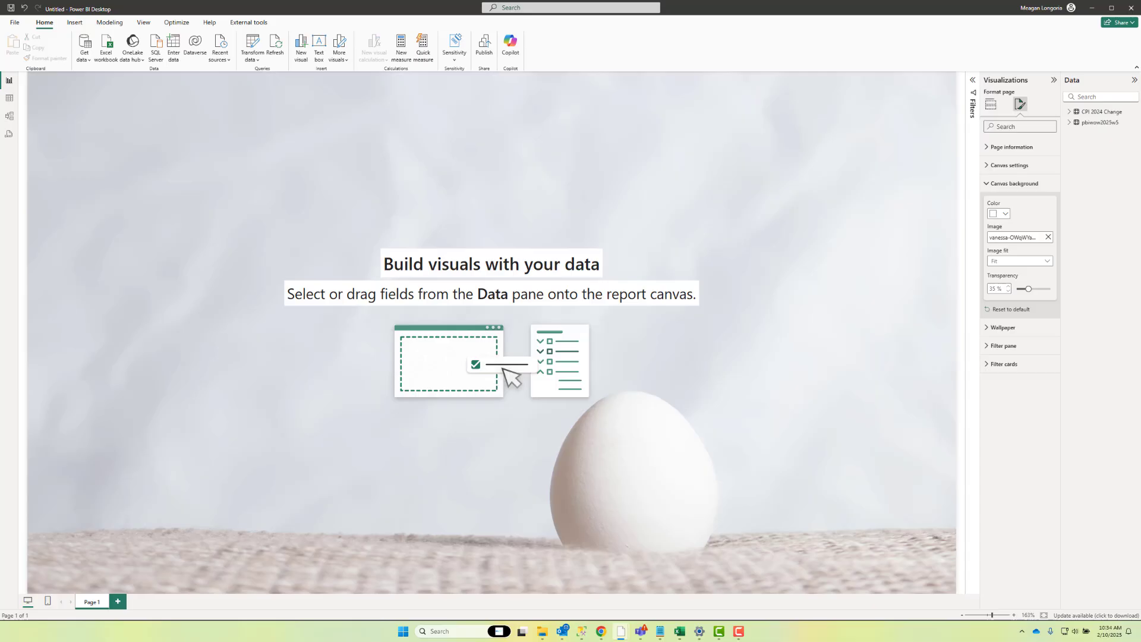
click(320, 47)
- Paste the two-line report title into the text box and add a clustered bar chart
text(The cost of eggs really has increased in the United States Workout Wednesday for Power BI 2025 Week 5 🥚 🥚 🥚)
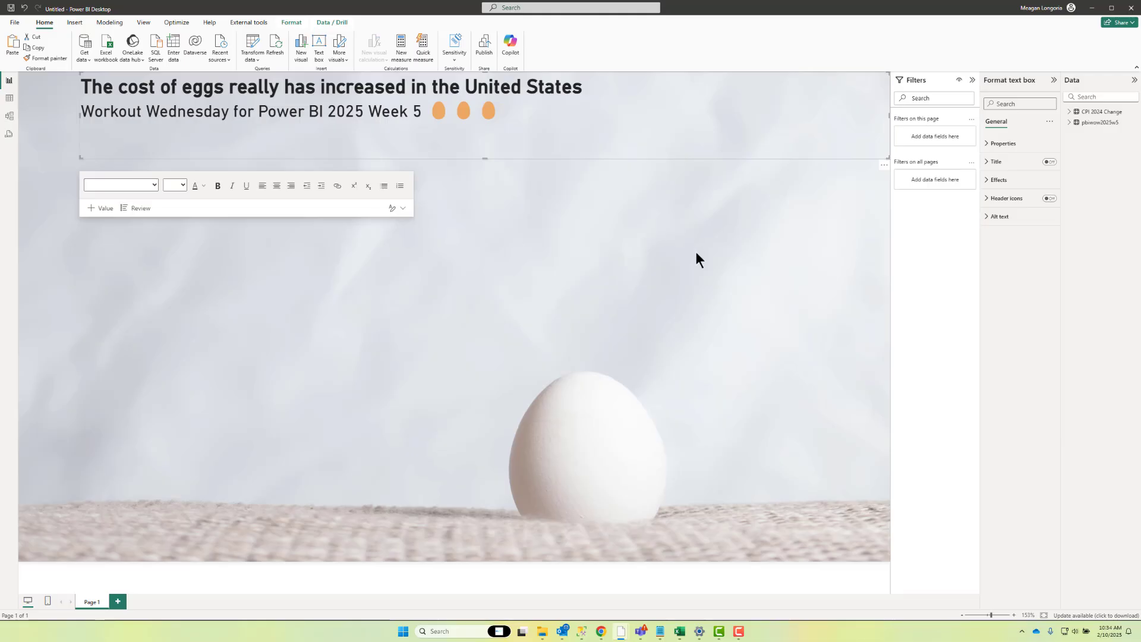
key(Escape)
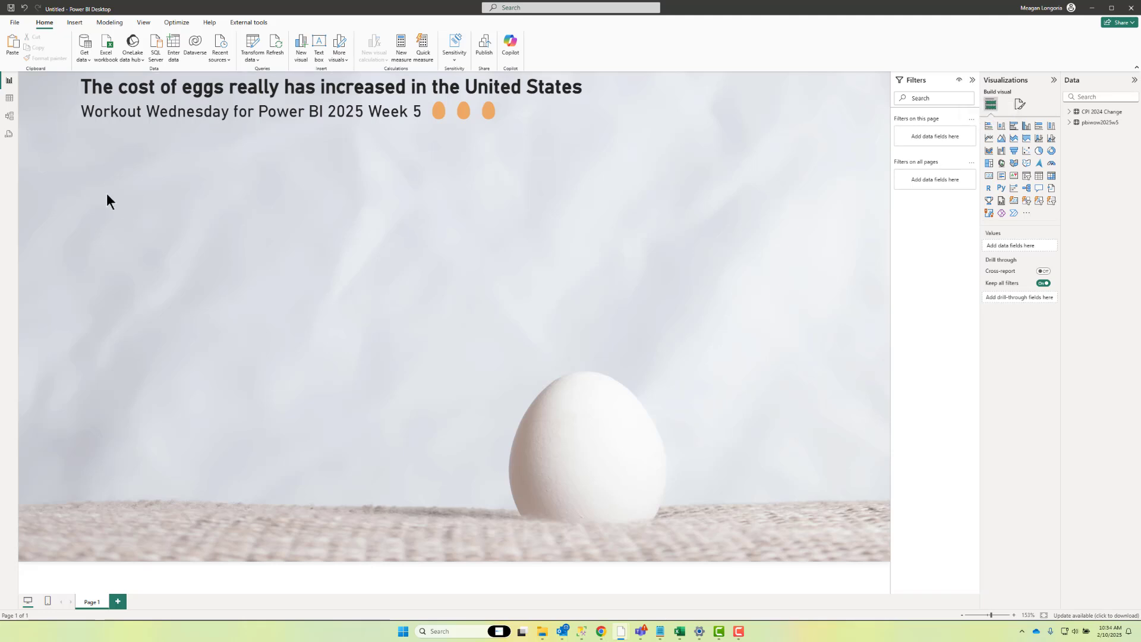
click(1015, 128)
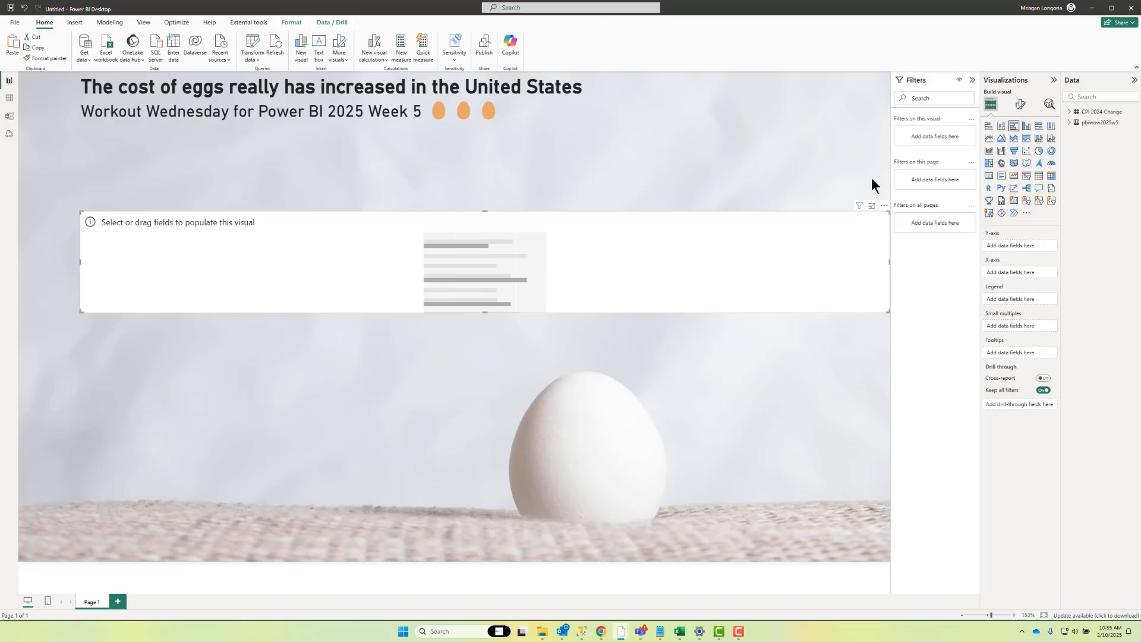
- Undo loading the pbiwow2025w5 table and put the CPI 2024 Change item field on the chart's Y-axis
key(ctrl+z)
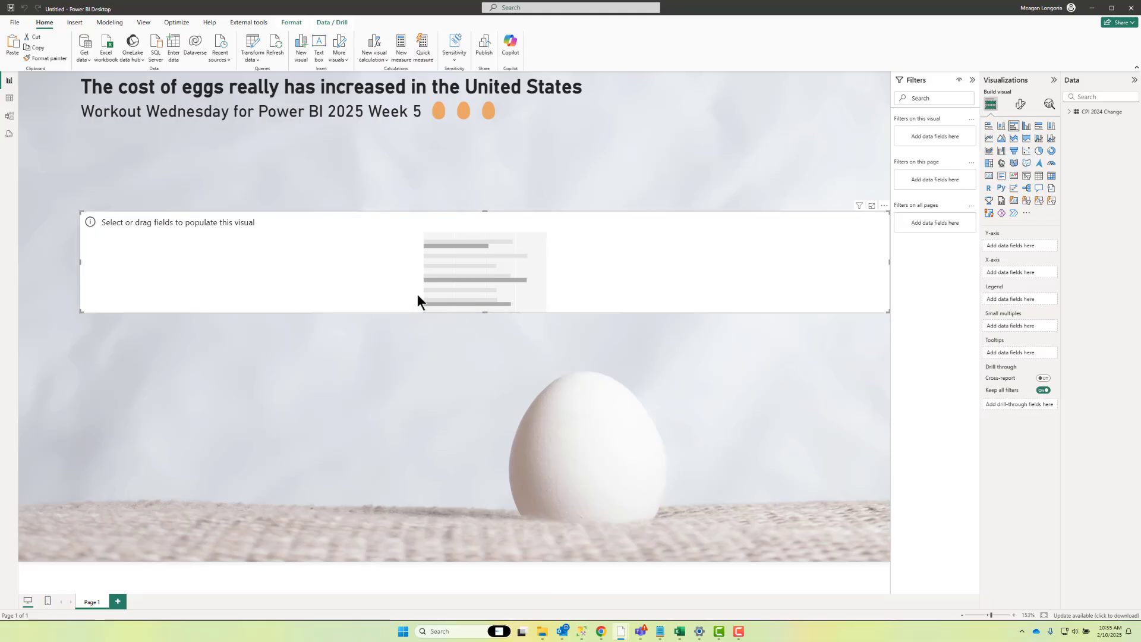
click(1070, 113)
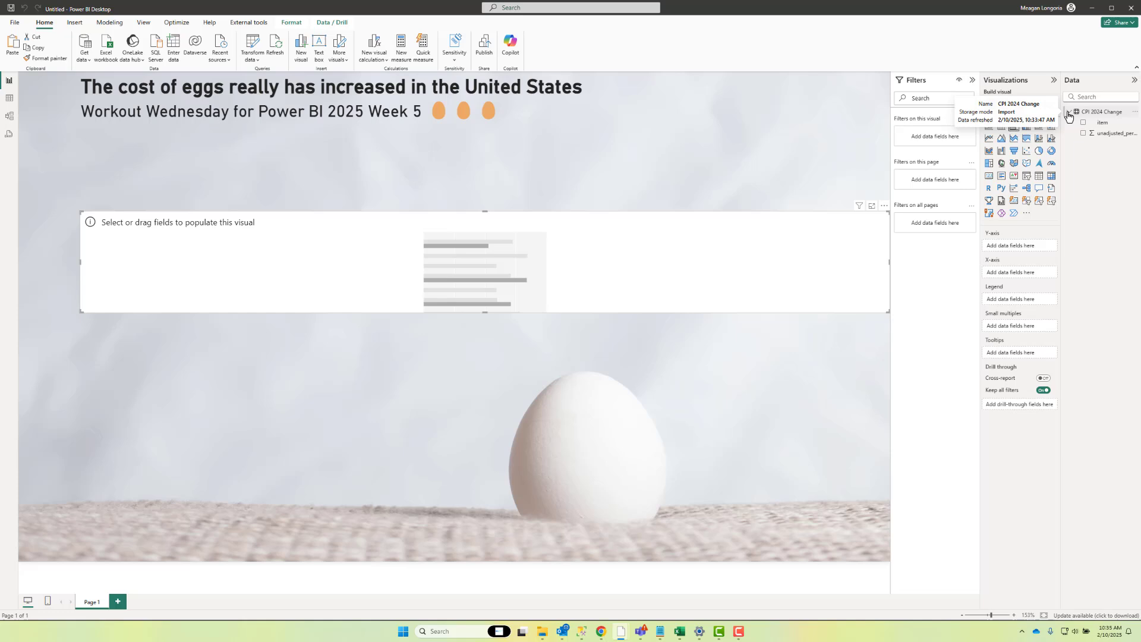
drag(1105, 123, 1019, 252)
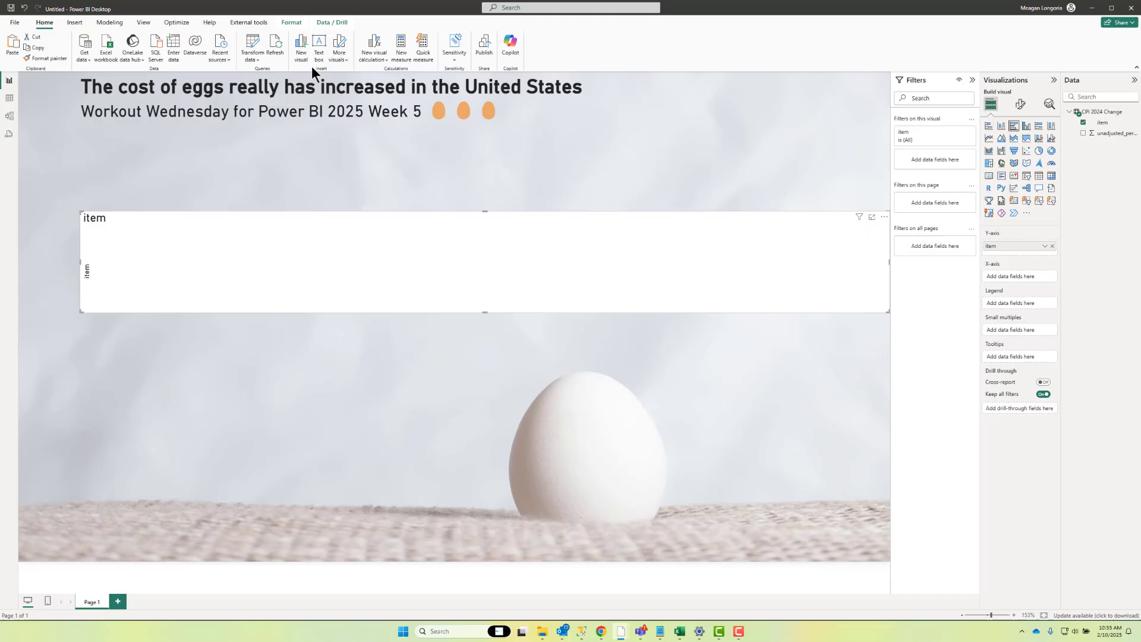
click(9, 99)
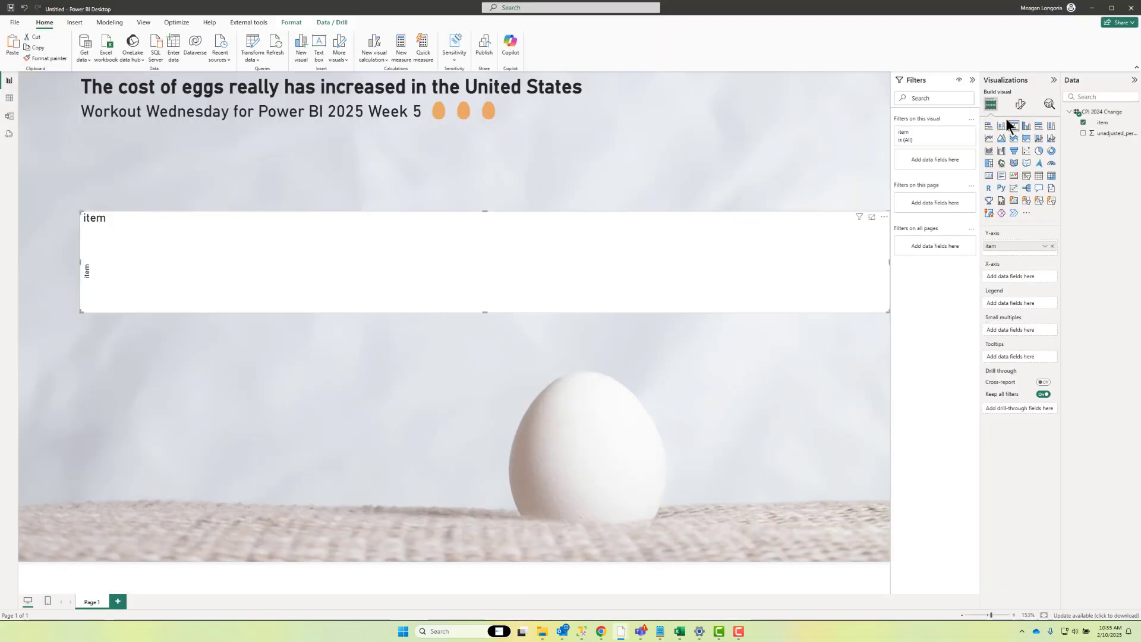
- Create an Unadjusted Percent Change measure on CPI 2024 Change from the pasted DAX formula
right_click(1104, 114)
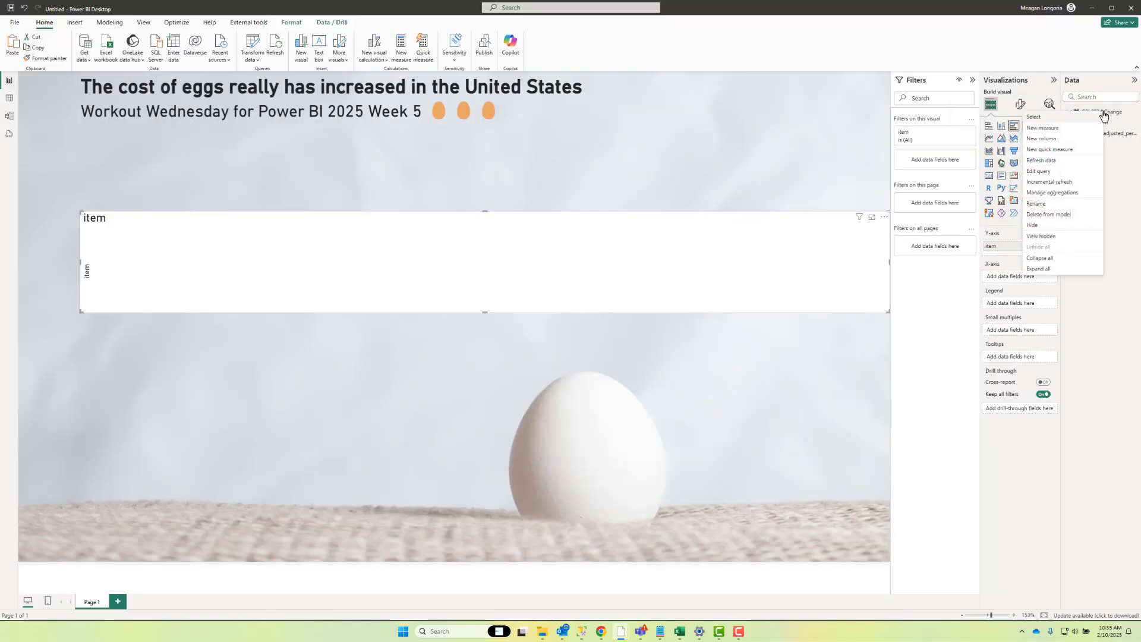
click(1062, 128)
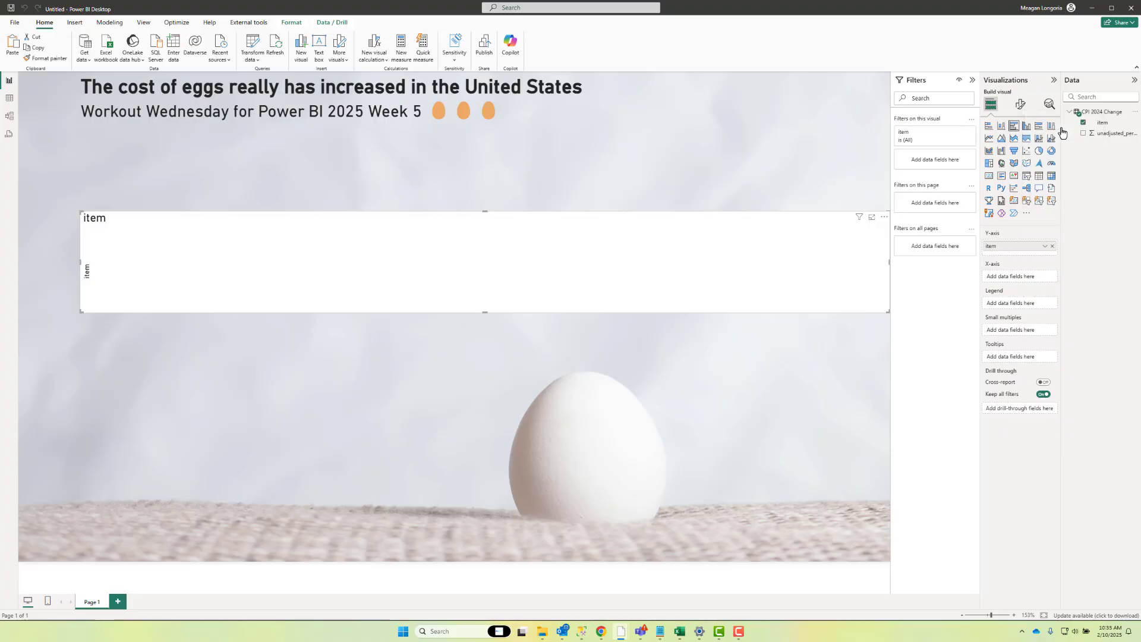
key(ctrl+a)
text(Unadjusted Percent Change = AVERAGE('CPI 2024 Change'[unadjusted_percent_change]) * .01)
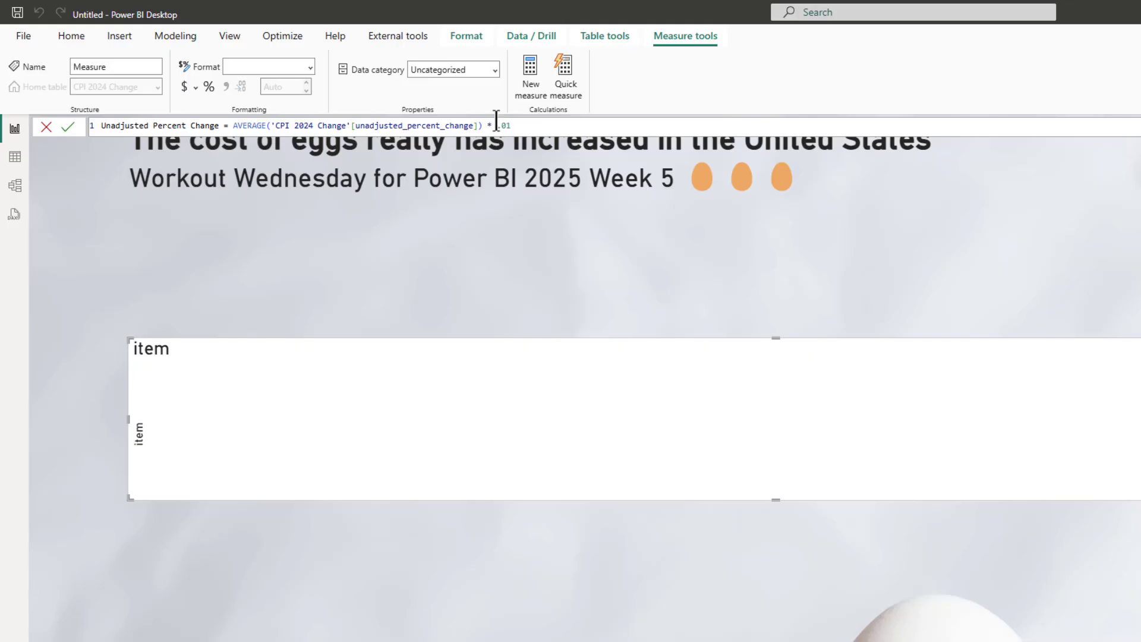
text(1)
key(Return)
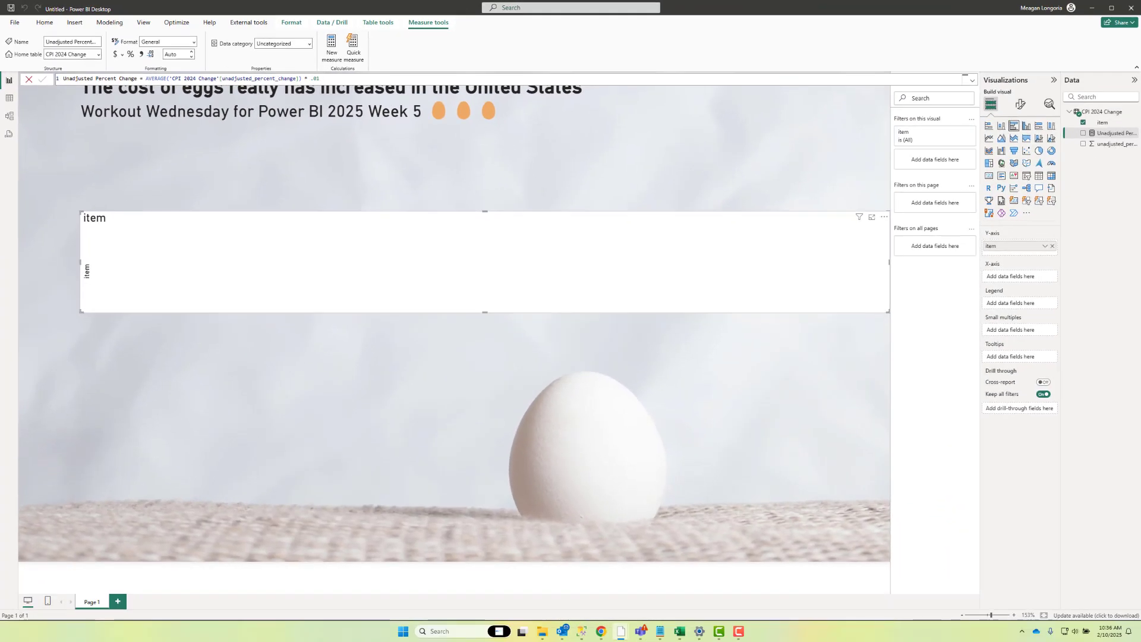
- Format Unadjusted Percent Change as a percentage with 2 decimals and stretch the chart taller
click(1114, 134)
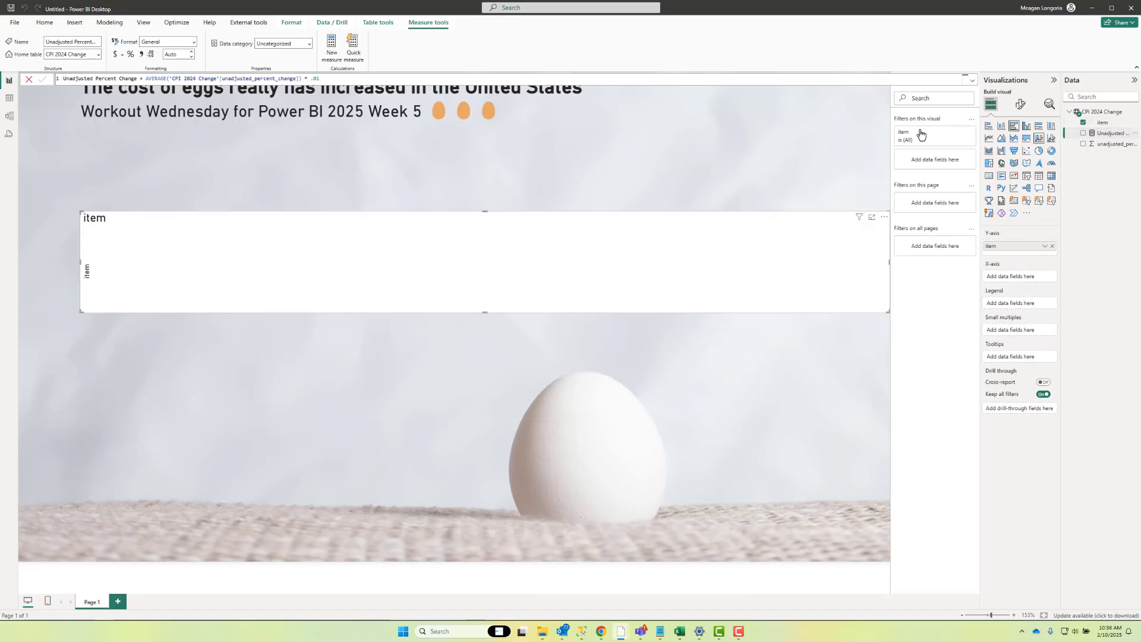
click(128, 54)
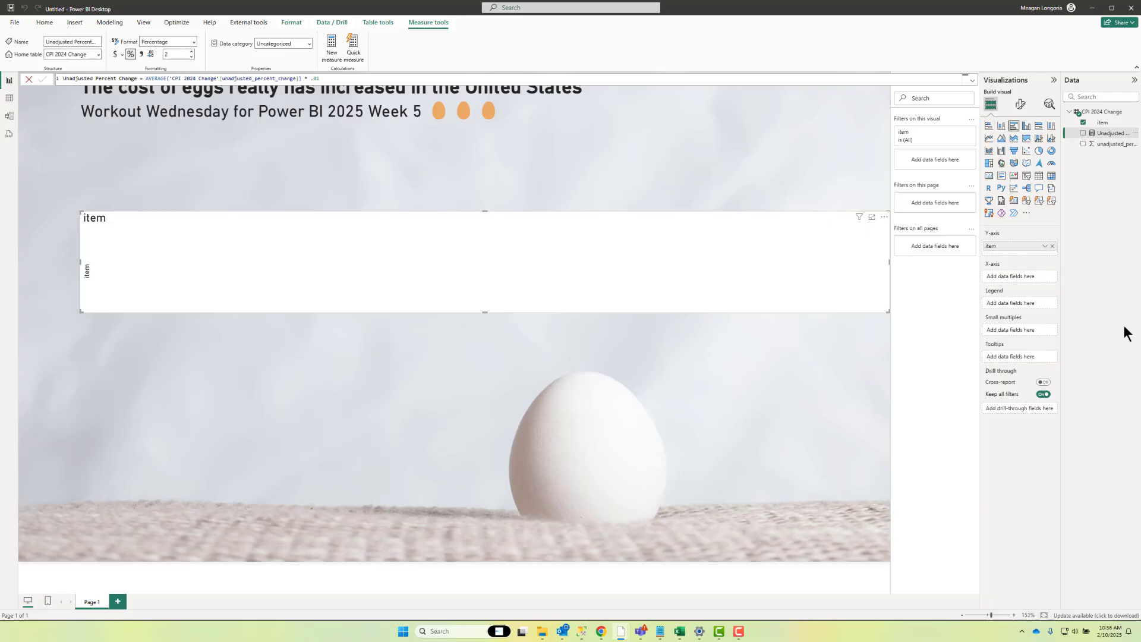
click(178, 53)
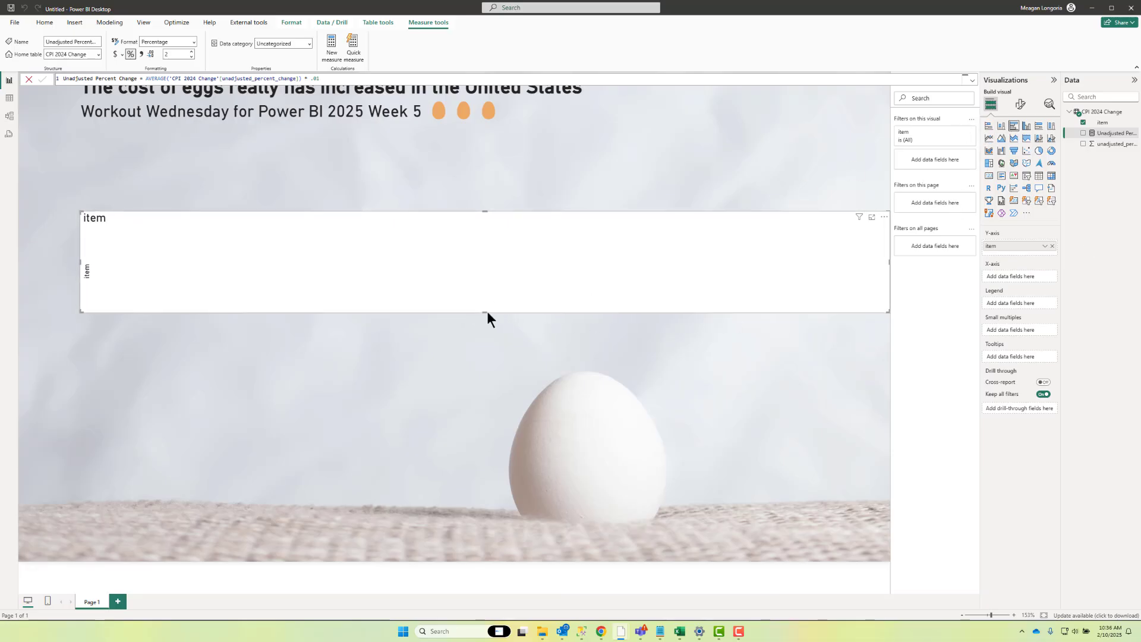
drag(486, 311, 472, 476)
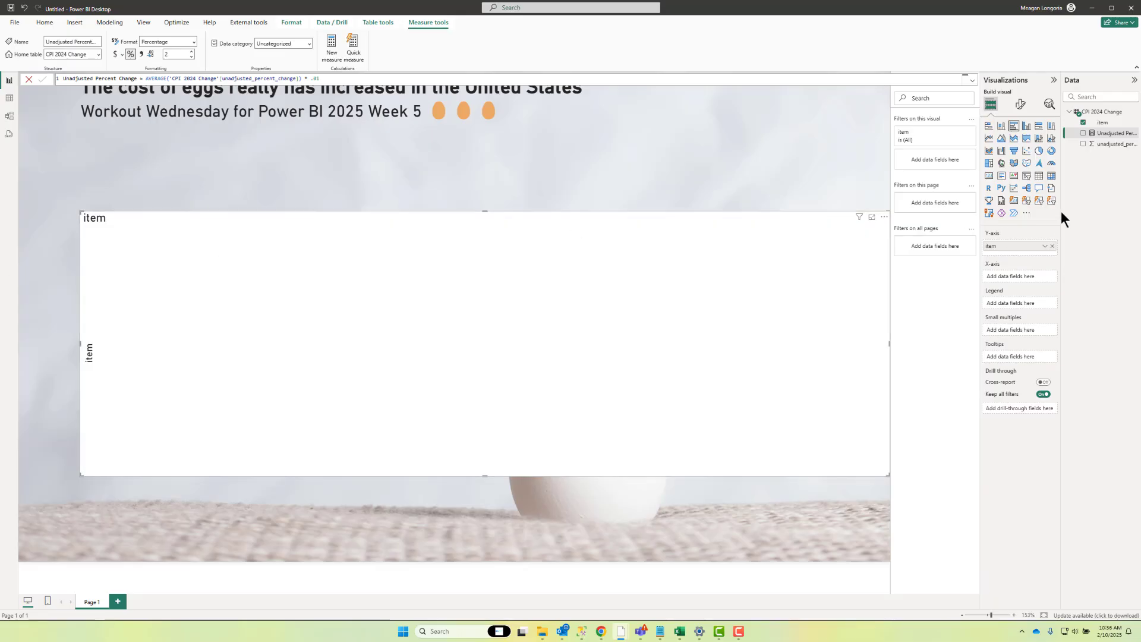
- Set the bar chart's Y-axis label font to DIN at size 16
click(1022, 107)
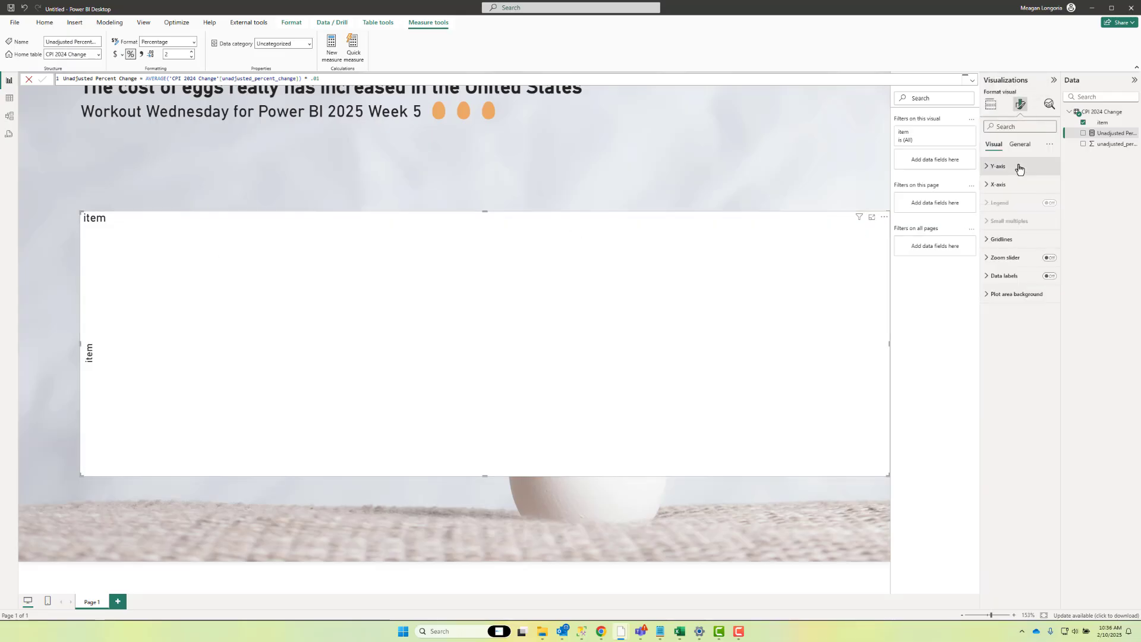
click(1017, 165)
click(1012, 213)
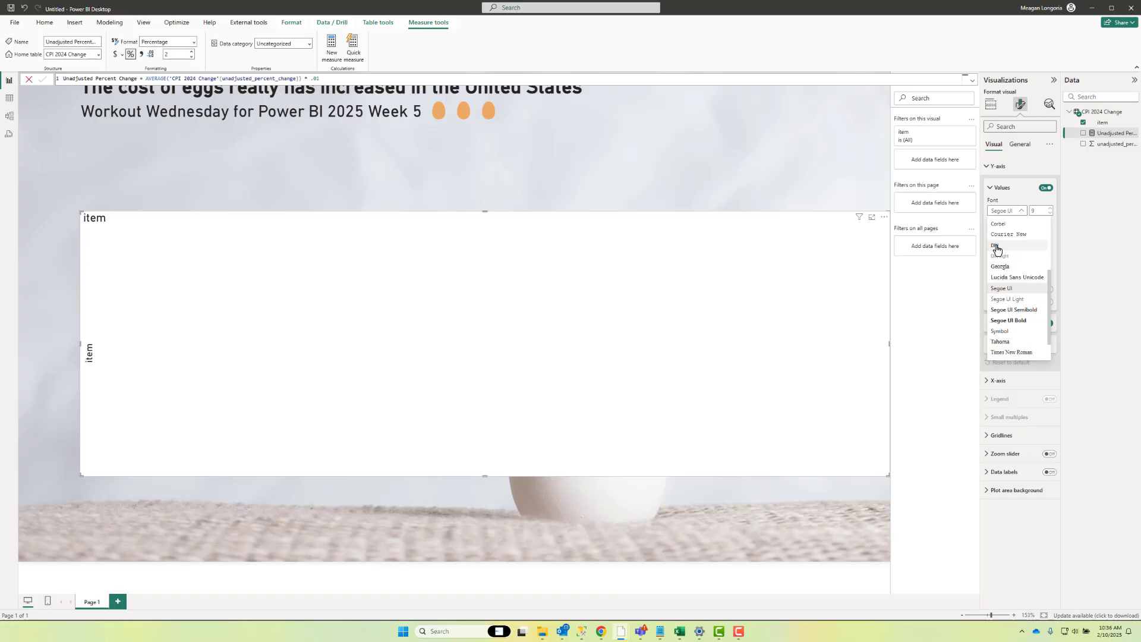
click(996, 246)
double_click(1039, 211)
text(1)
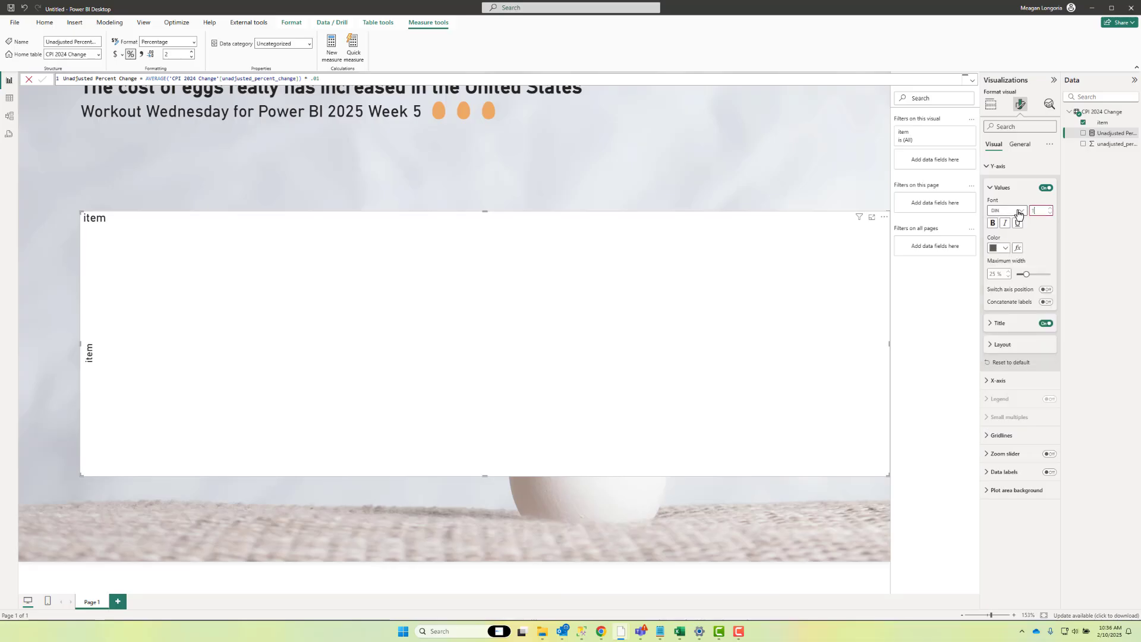
text(6)
- Colour the Y-axis labels near-black and raise their maximum width to 50%
click(1004, 248)
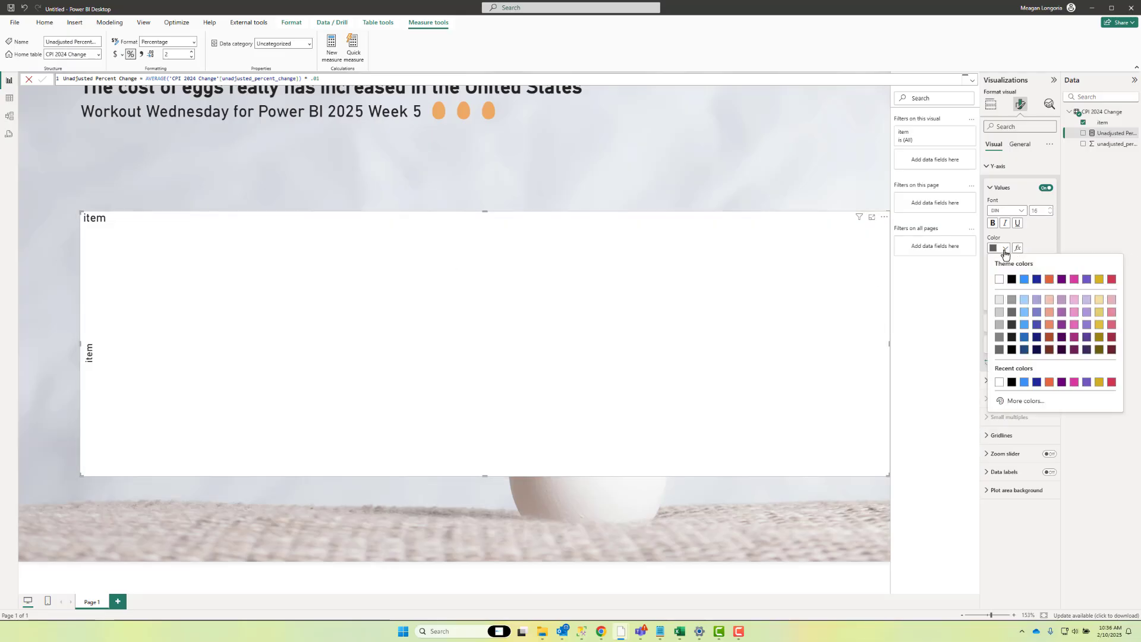
click(1012, 325)
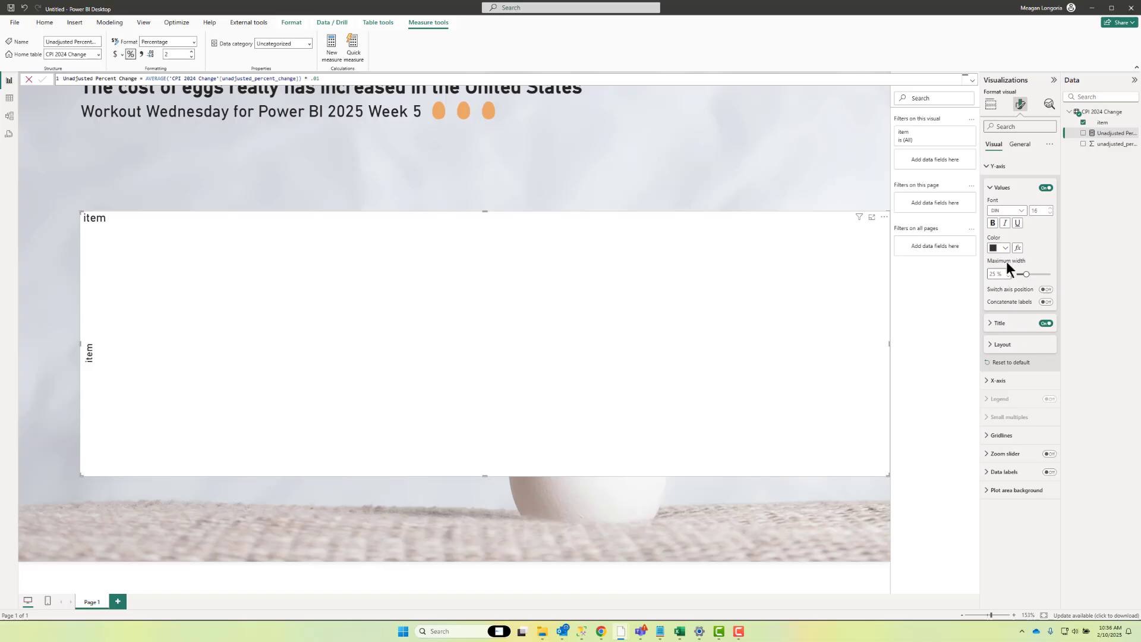
click(1005, 247)
click(1012, 338)
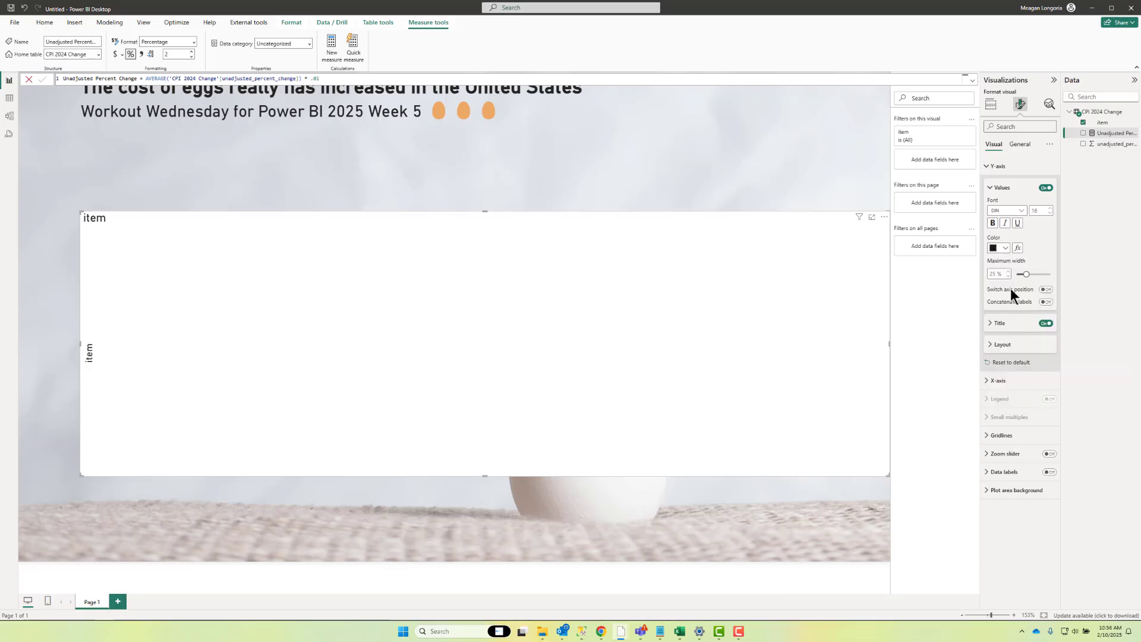
drag(1026, 274, 1051, 274)
click(990, 105)
- Put Unadjusted Percent Change on the X-axis and turn off the item axis title
drag(1107, 133, 1031, 278)
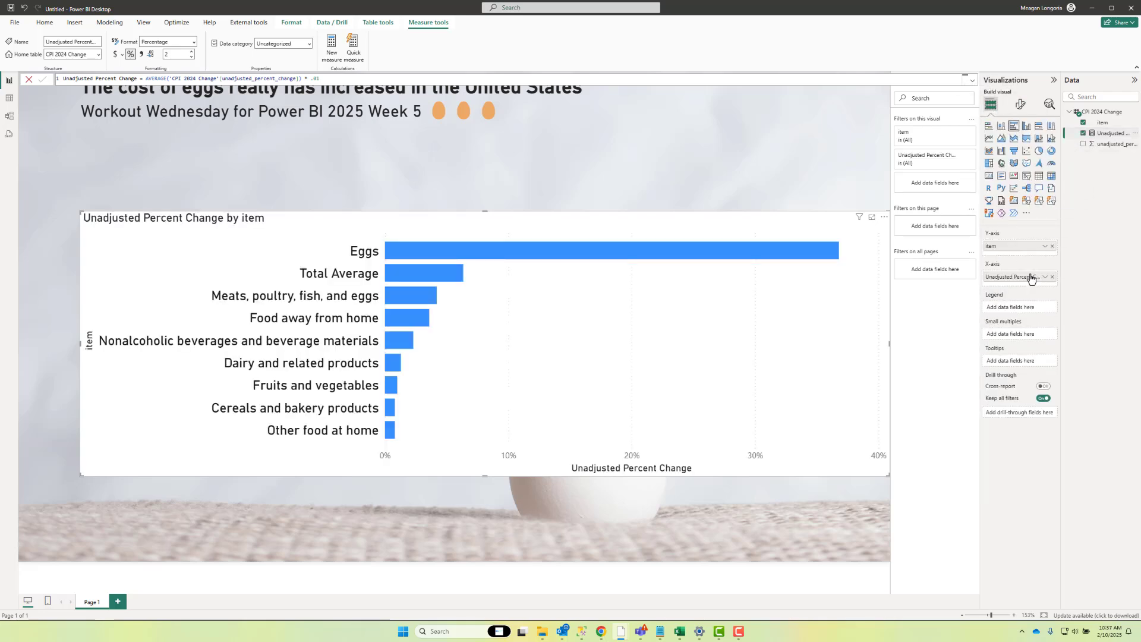
click(1021, 106)
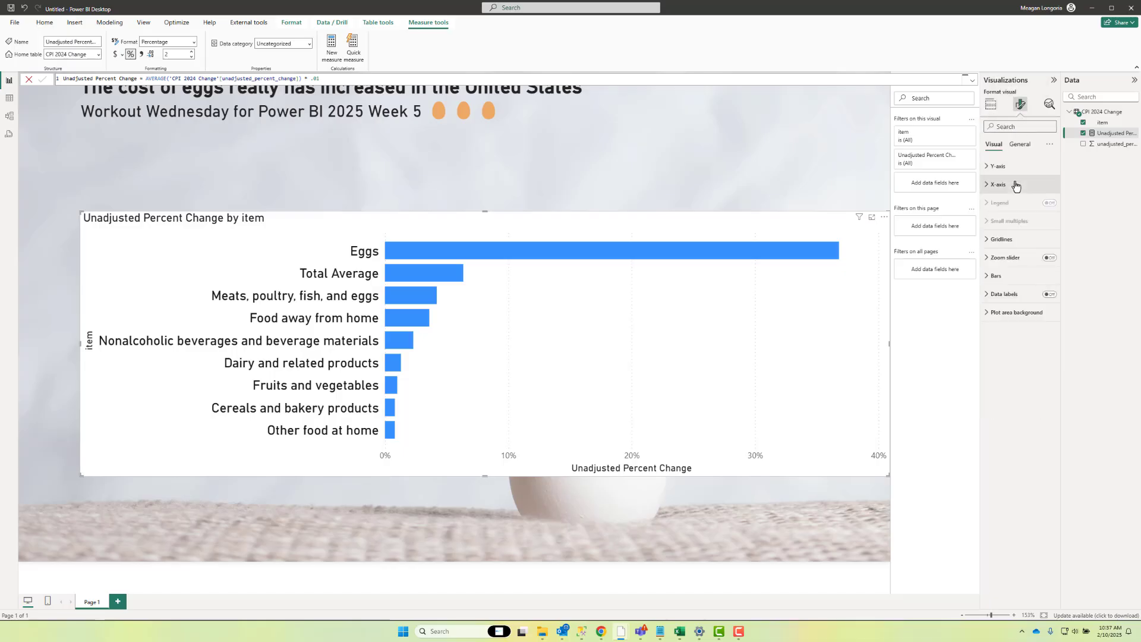
click(1016, 185)
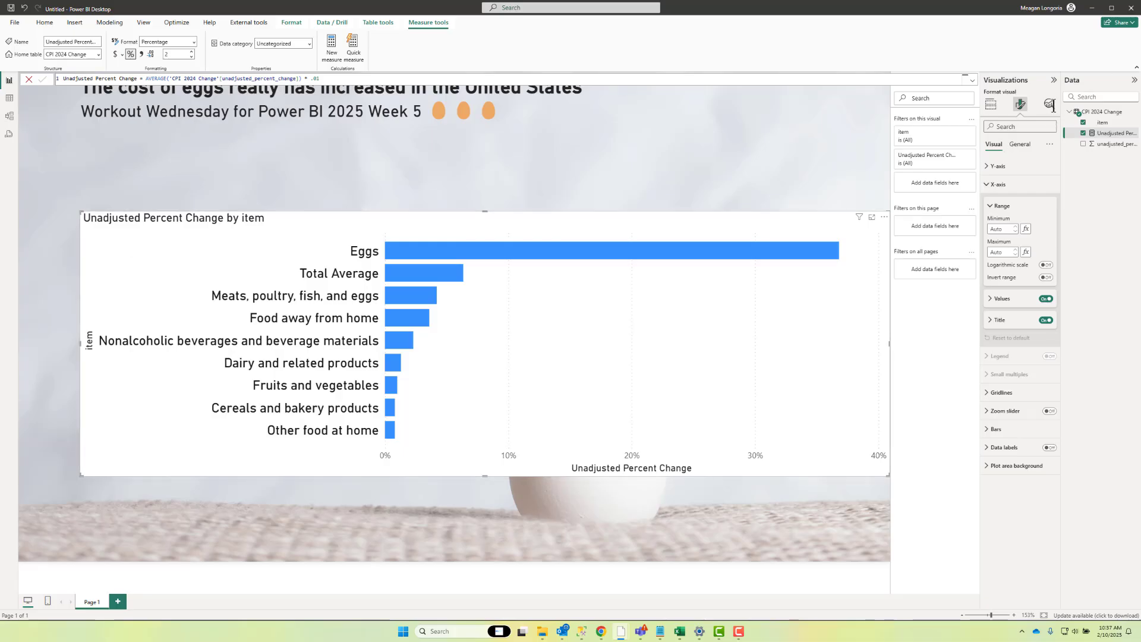
click(1015, 167)
click(1046, 322)
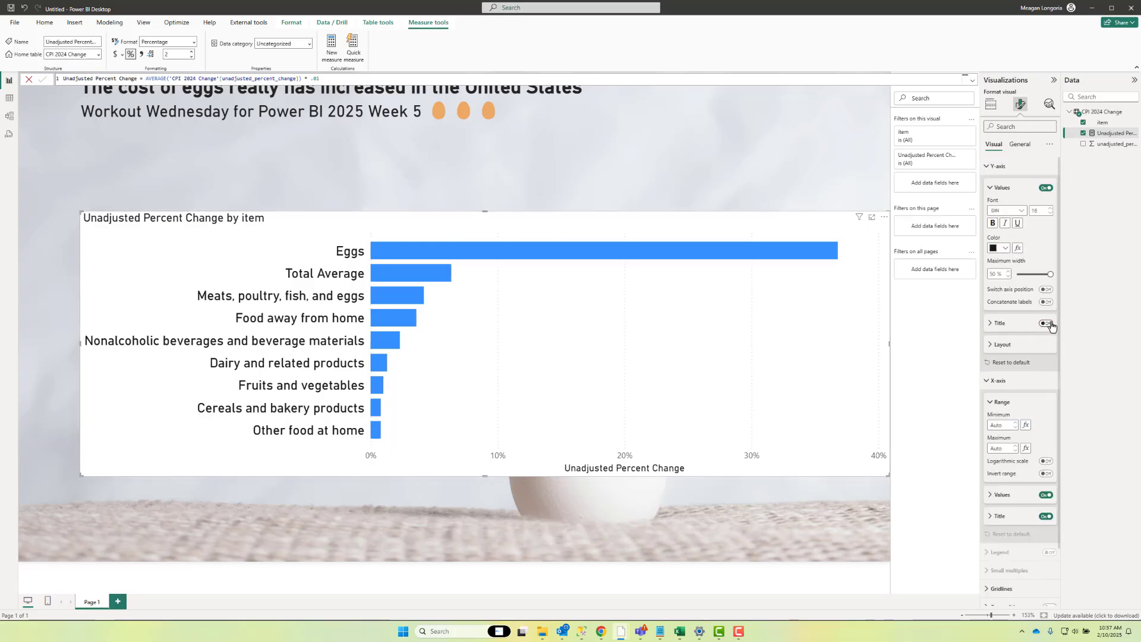
click(998, 169)
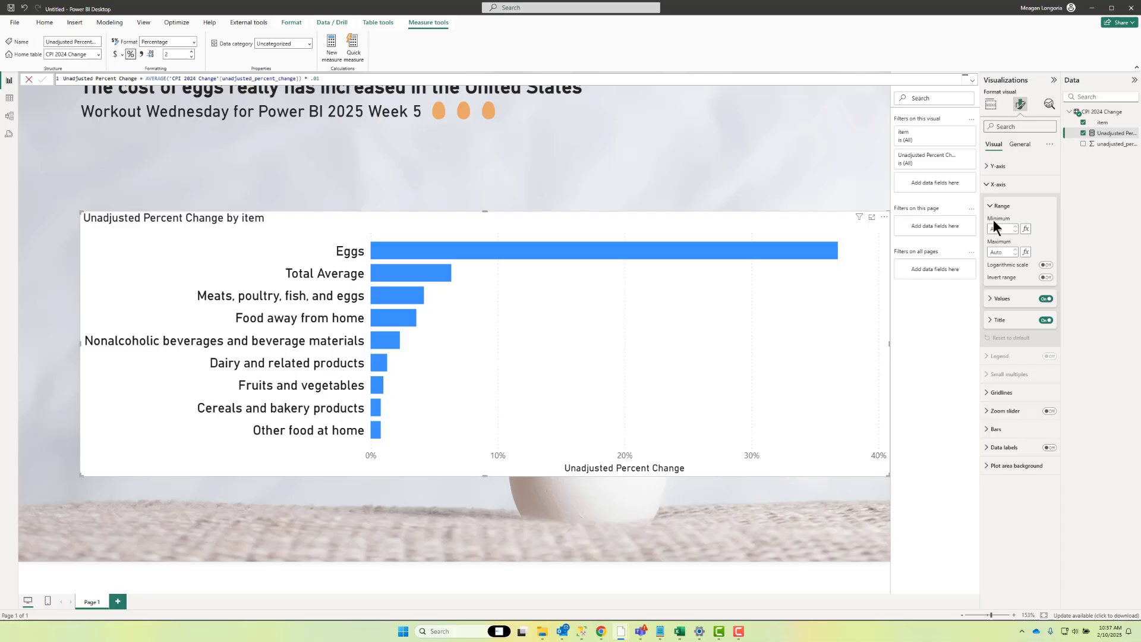
- Set the X-axis label font to DIN, then hide the X-axis values and title
click(1011, 300)
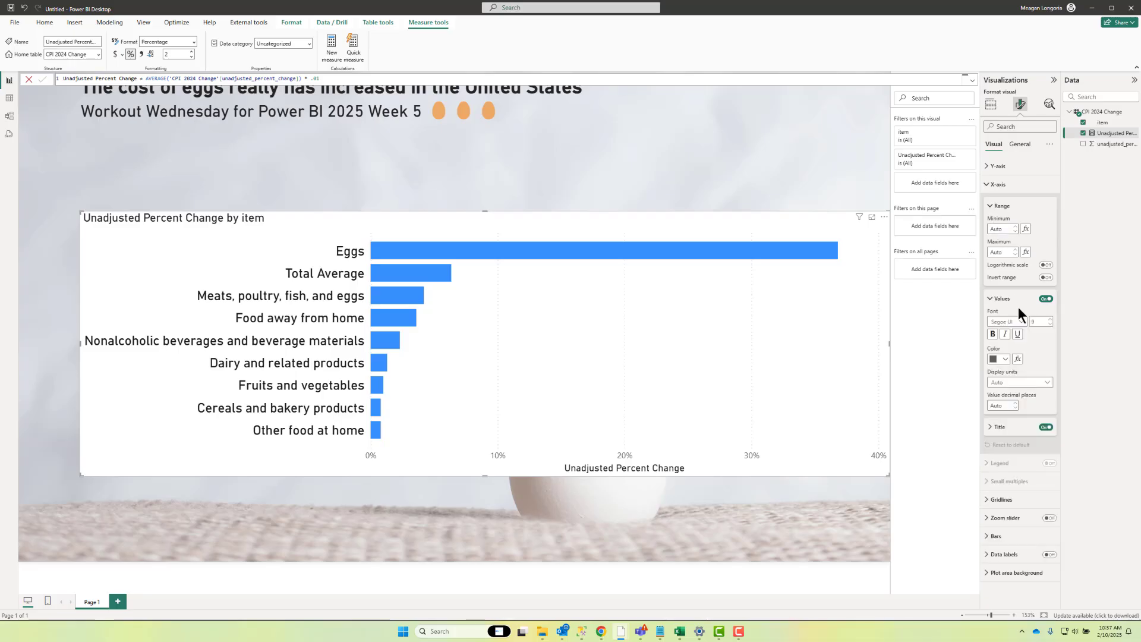
click(1010, 321)
click(1002, 357)
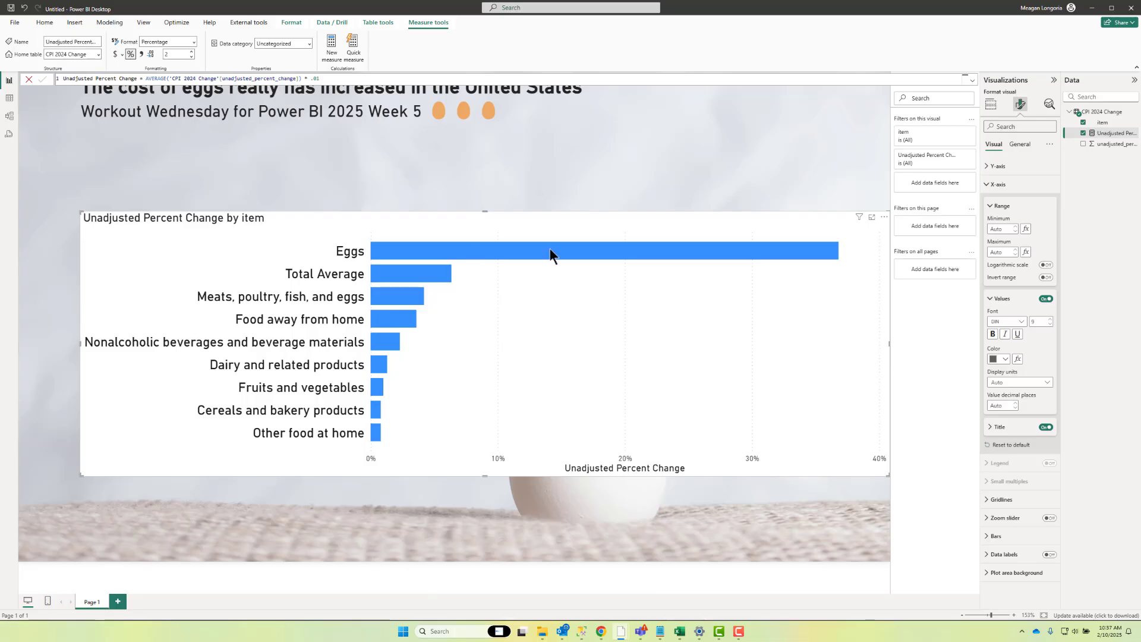
click(1010, 166)
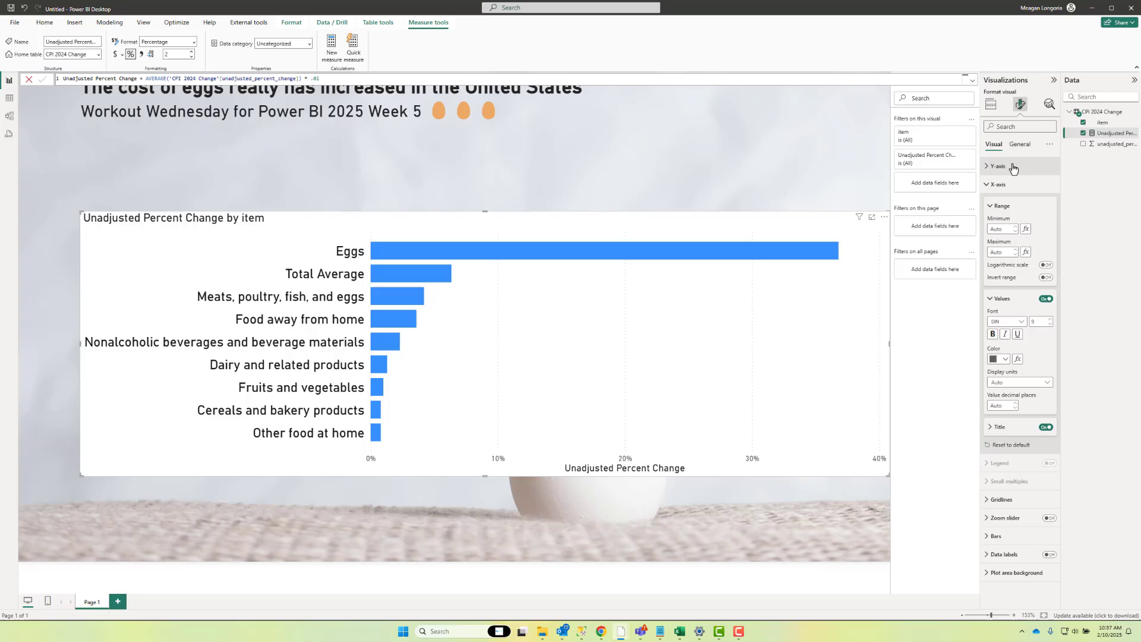
scroll(1047, 273, down, 3)
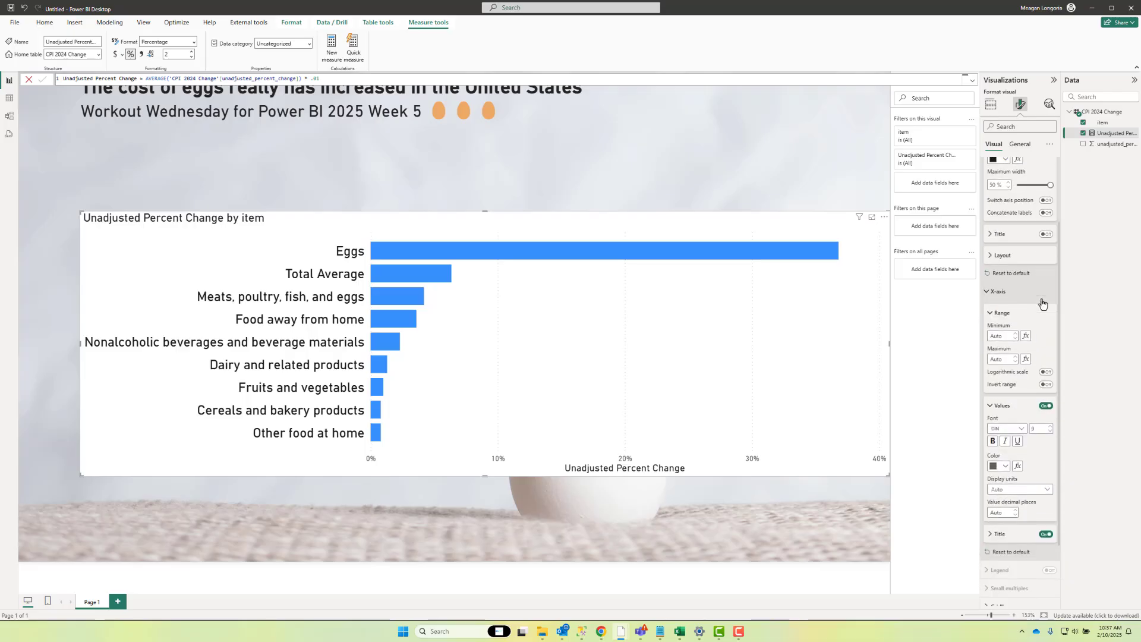
click(1026, 255)
scroll(1031, 283, down, 3)
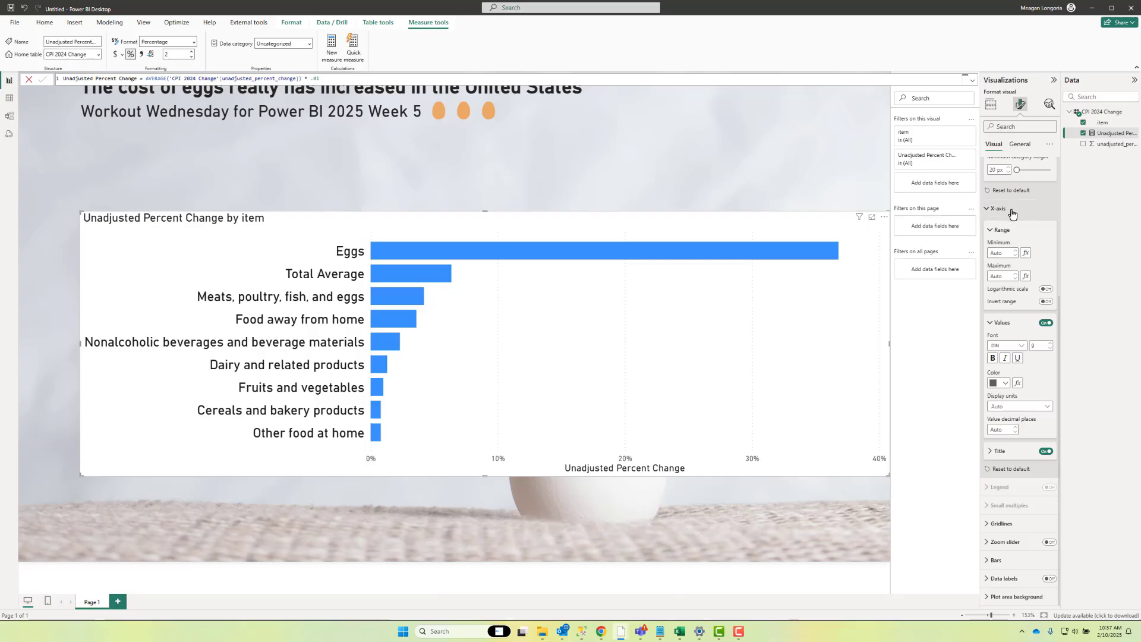
click(1046, 324)
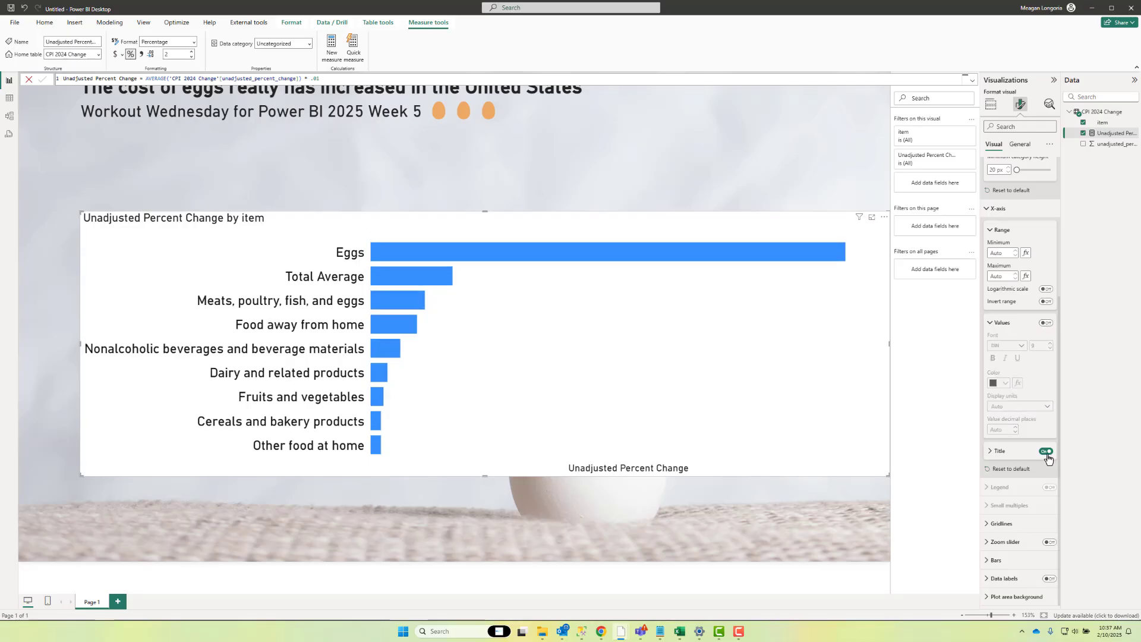
click(1046, 451)
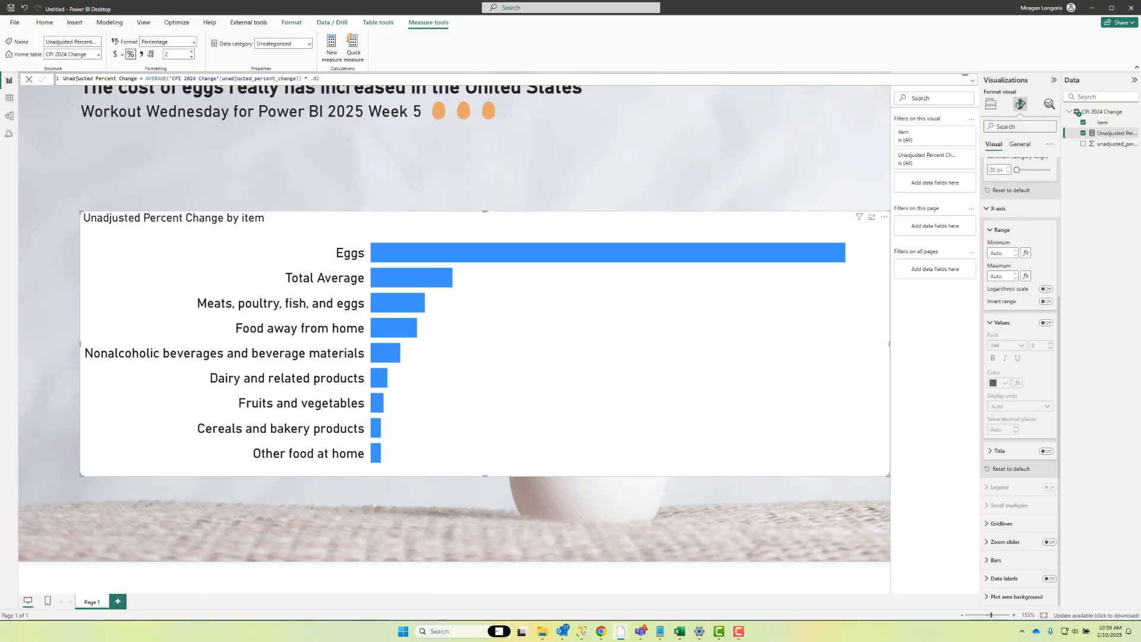
- Add a Bar Color measure returning #7B1C25 for Eggs, #666666 for Total average, else #2D386D
right_click(1111, 113)
click(1049, 126)
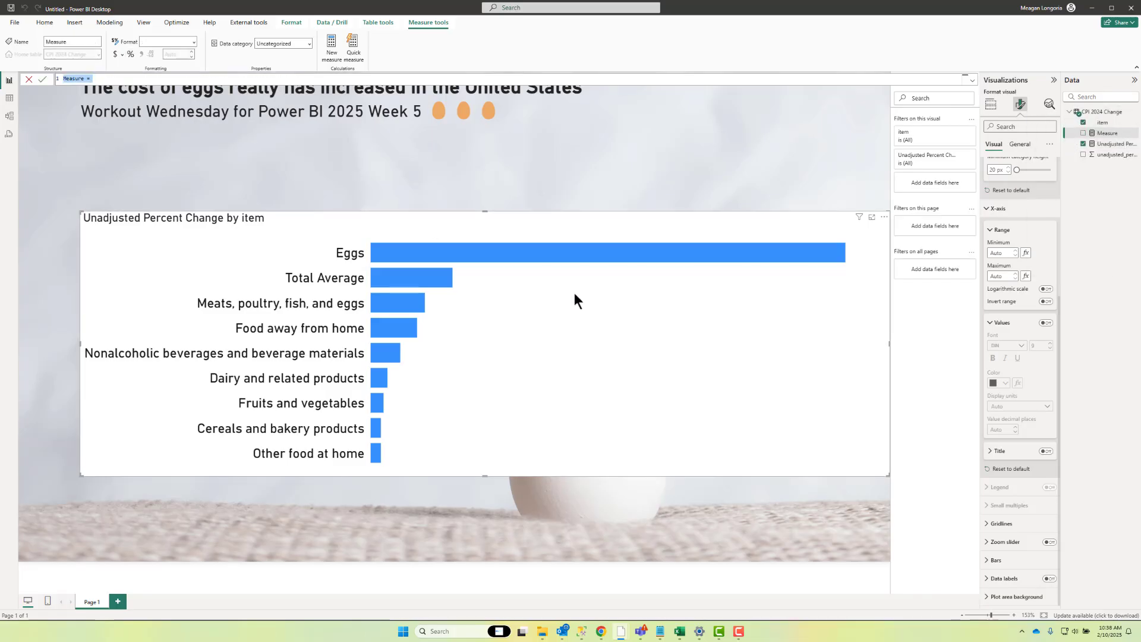
text(Bar Color = SWITCH(SELECTEDVALUE('CPI 2024 Change'[item]), "Eggs","#7B1C25", "Total average", "#666666", "#2D3B6D"))
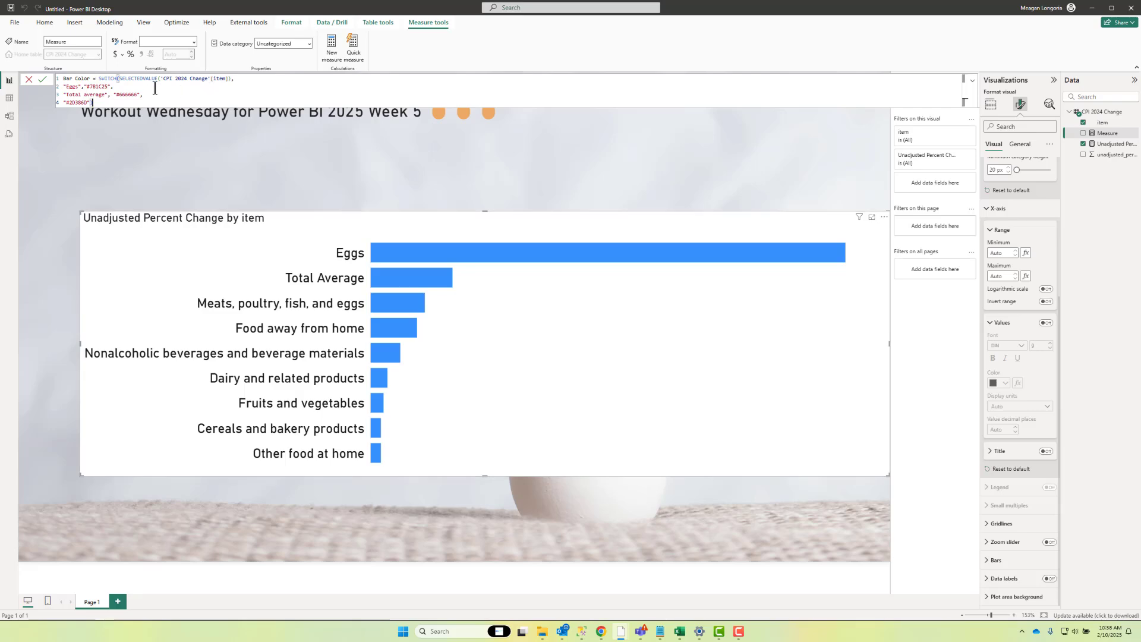
click(163, 84)
key(Return)
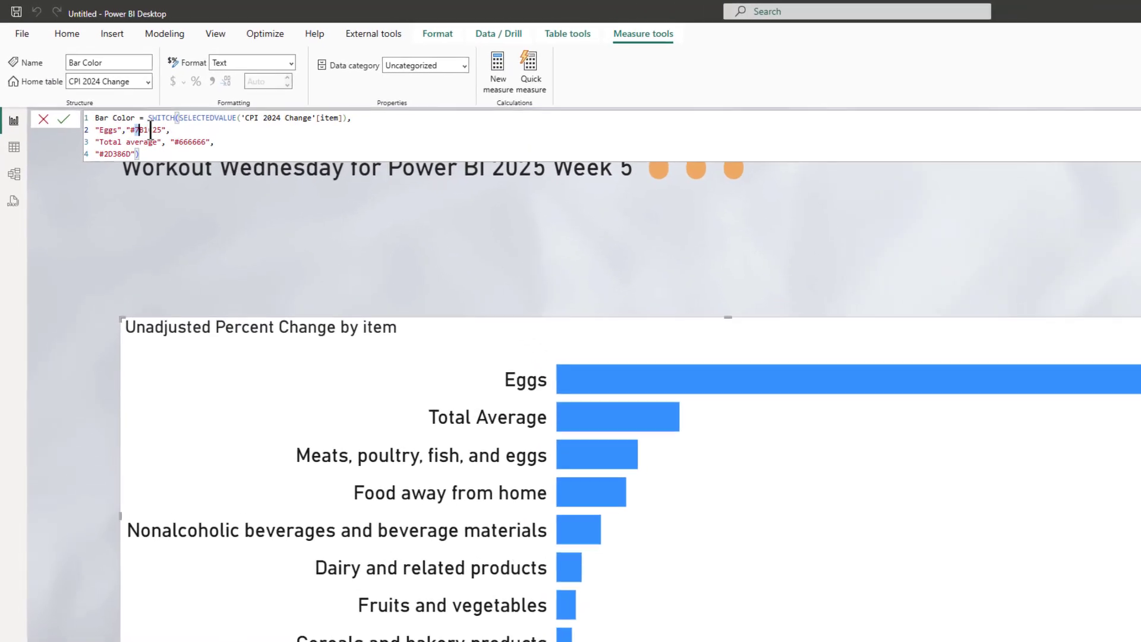
drag(89, 86, 131, 85)
click(123, 144)
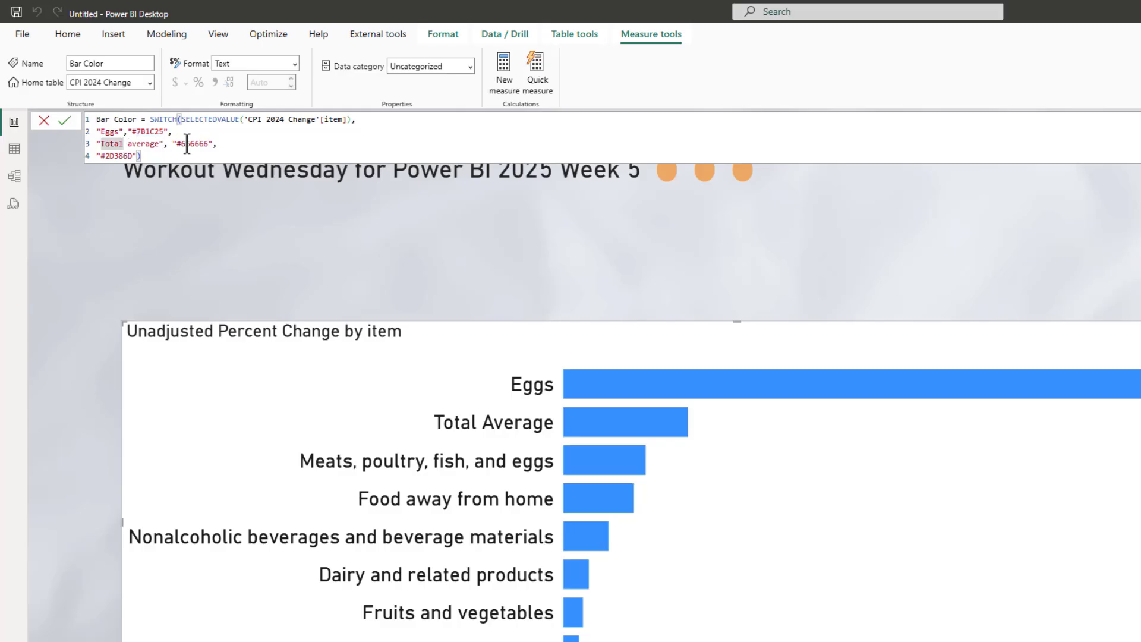
drag(173, 144, 232, 144)
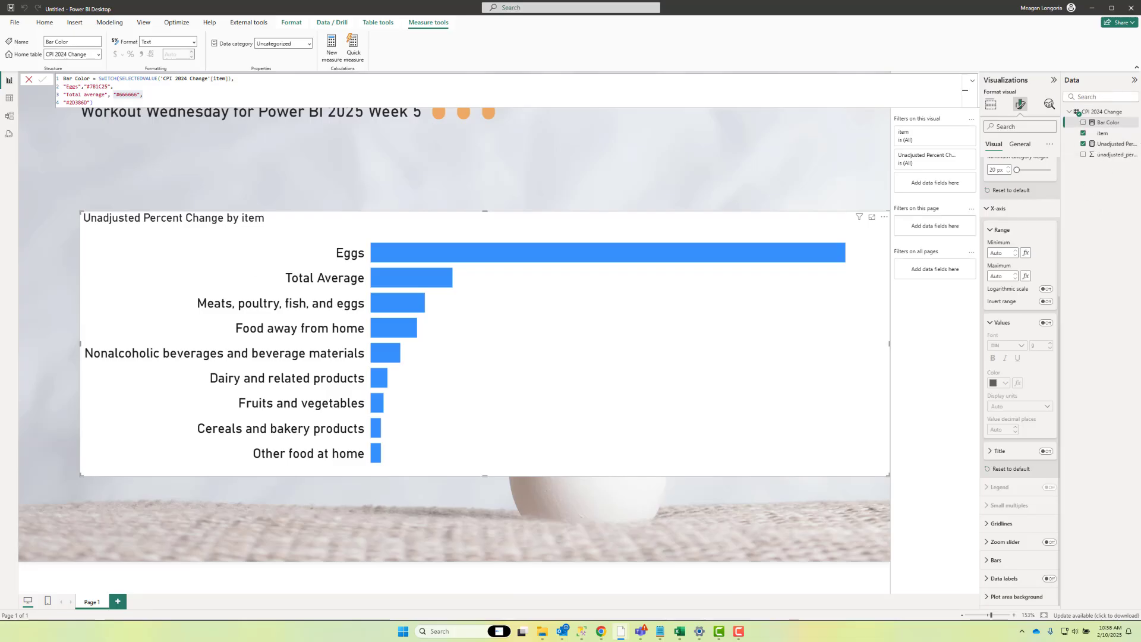
- Colour the bars by field value using the Bar Color measure
click(996, 560)
scroll(1010, 477, down, 3)
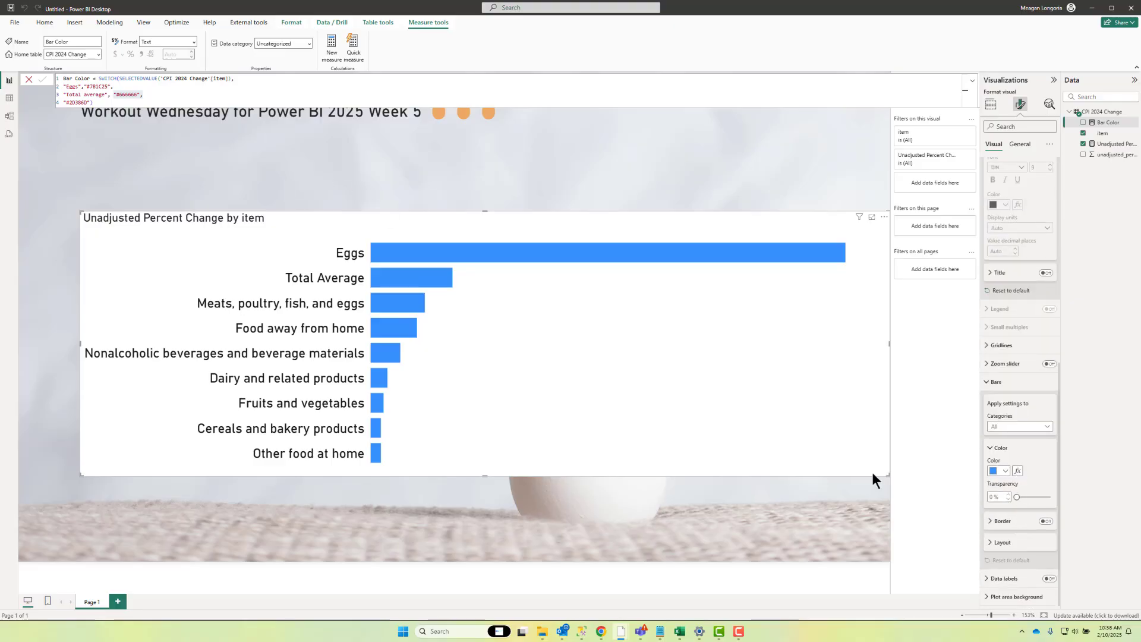
click(1019, 470)
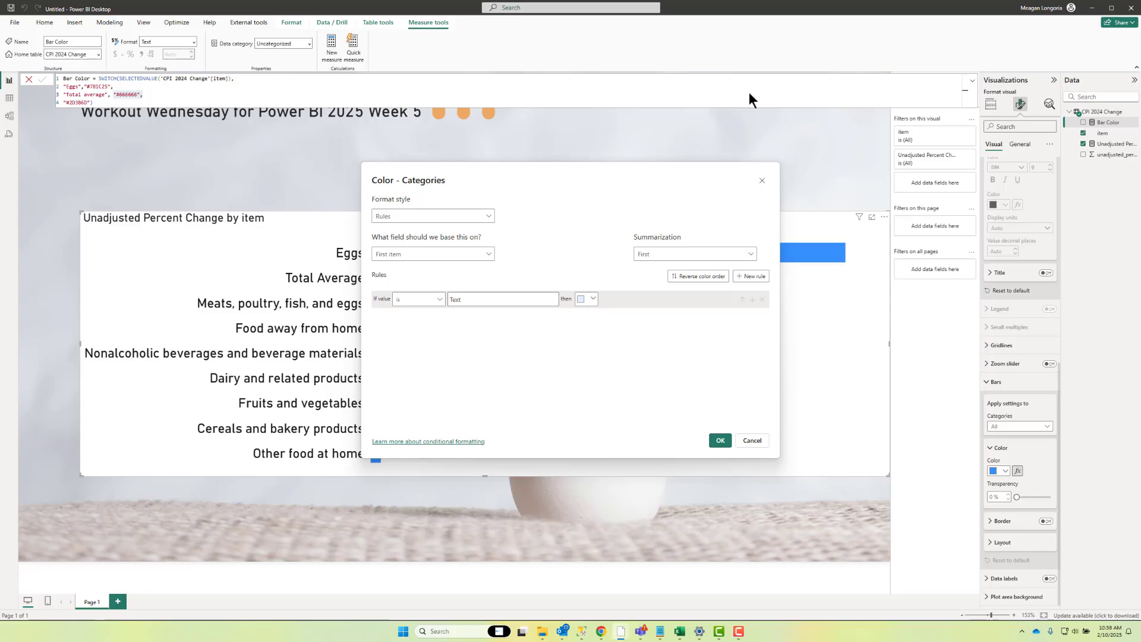
click(382, 215)
click(397, 262)
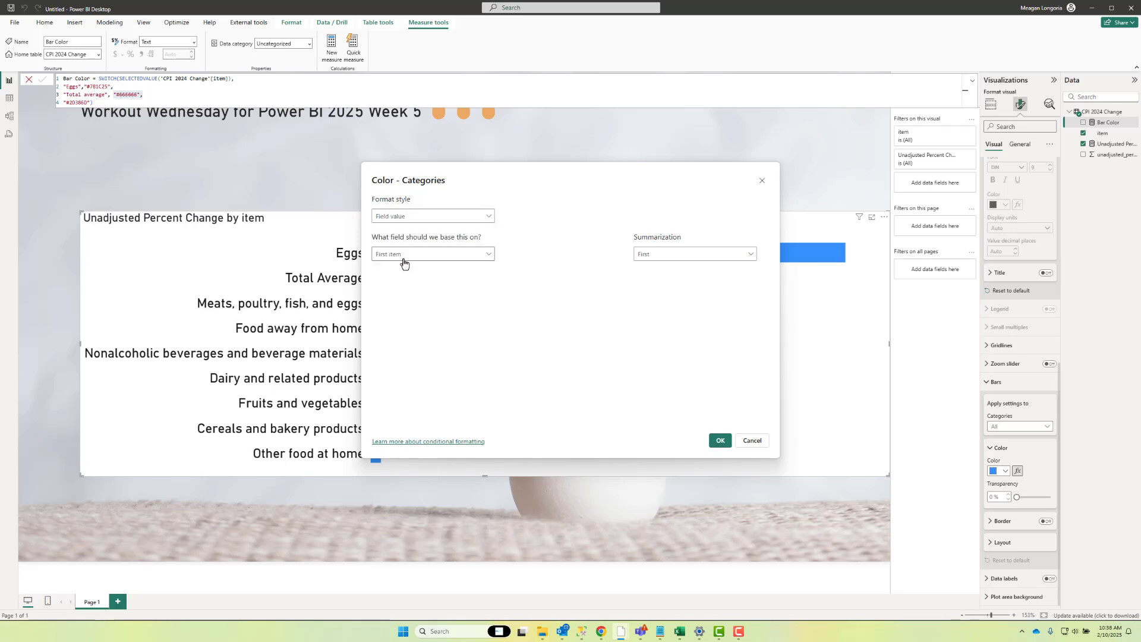
click(419, 254)
click(392, 285)
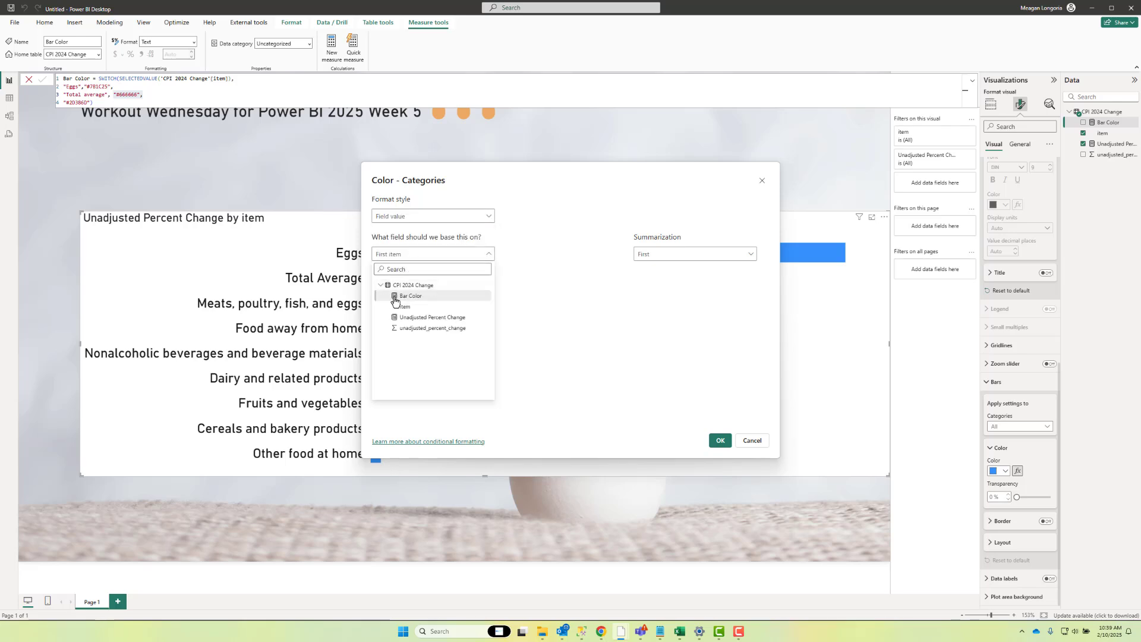
click(405, 296)
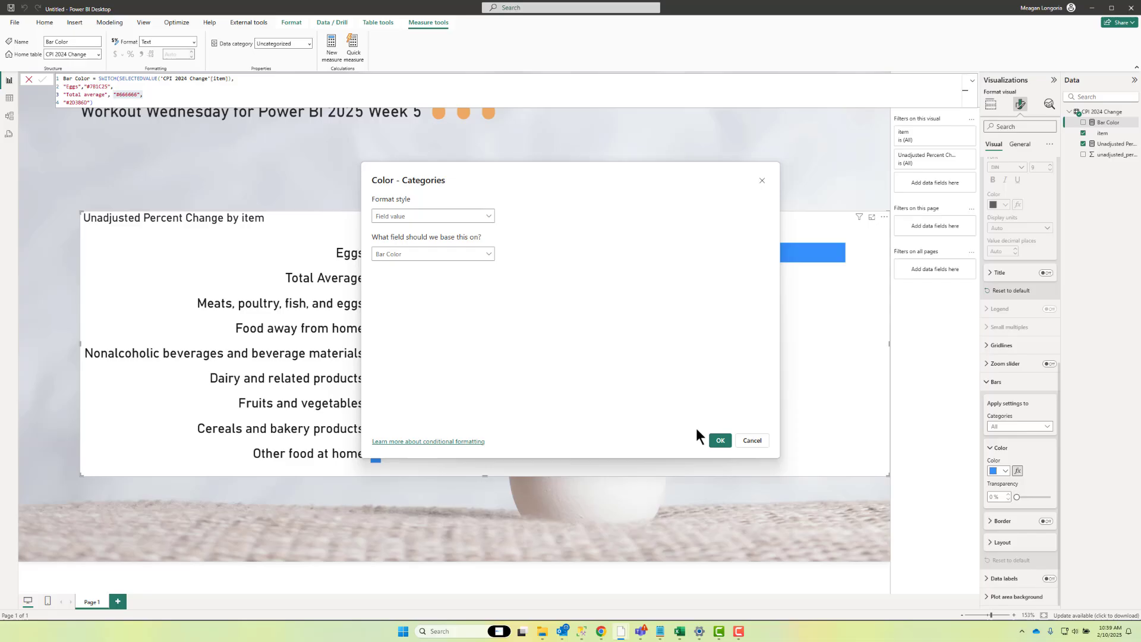
click(718, 440)
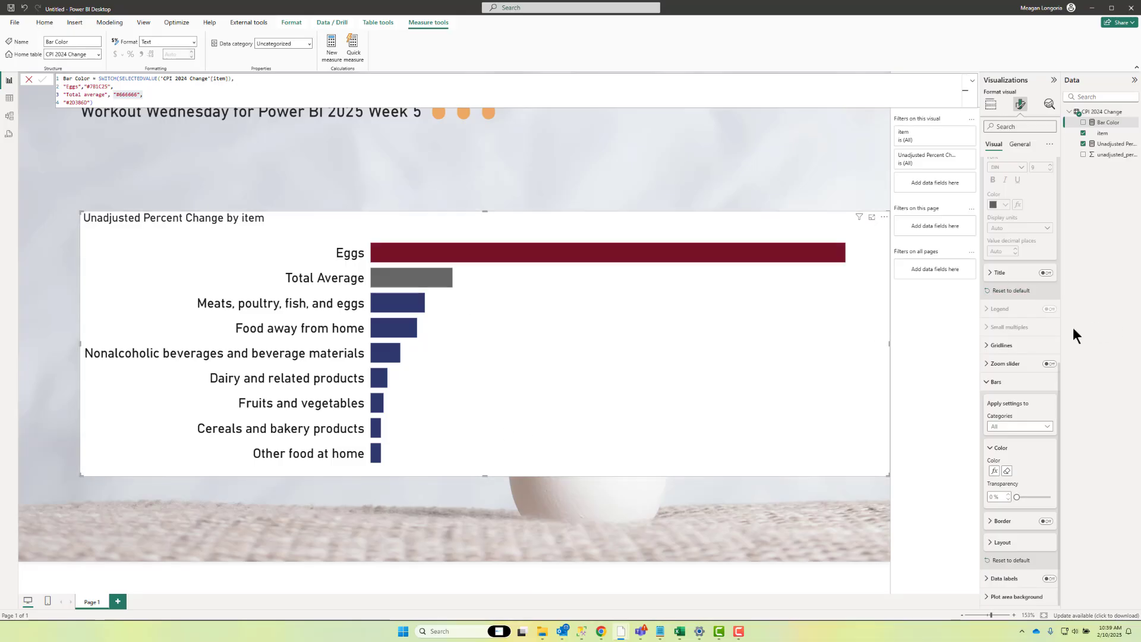
- Turn on the bars' data labels, positioned outside end
click(1000, 381)
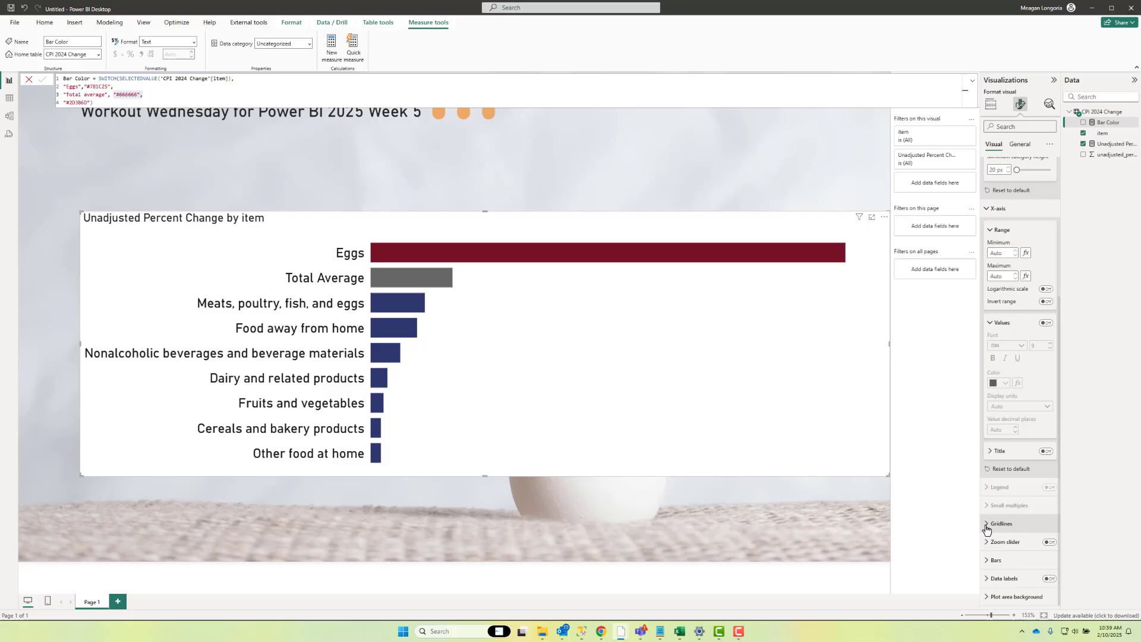
click(1008, 580)
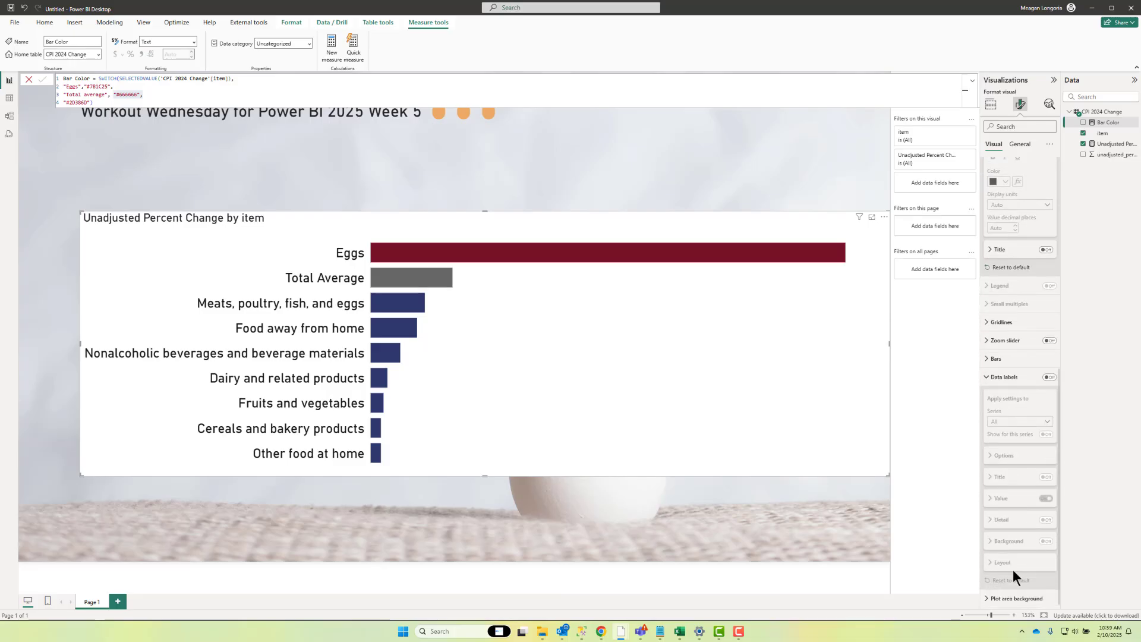
click(1052, 376)
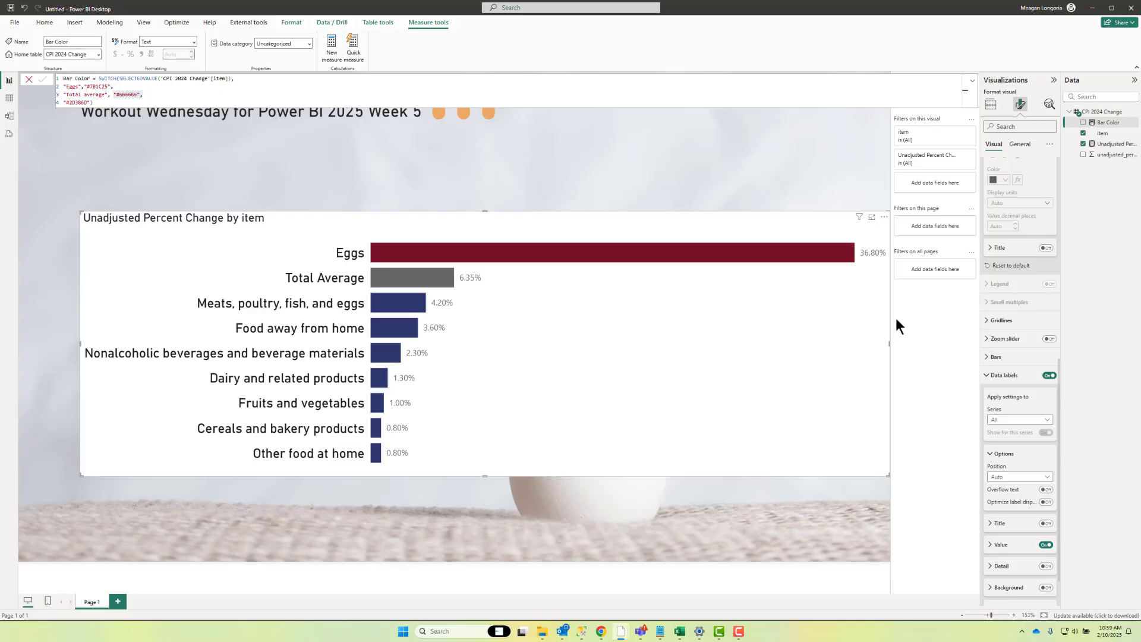
click(1010, 478)
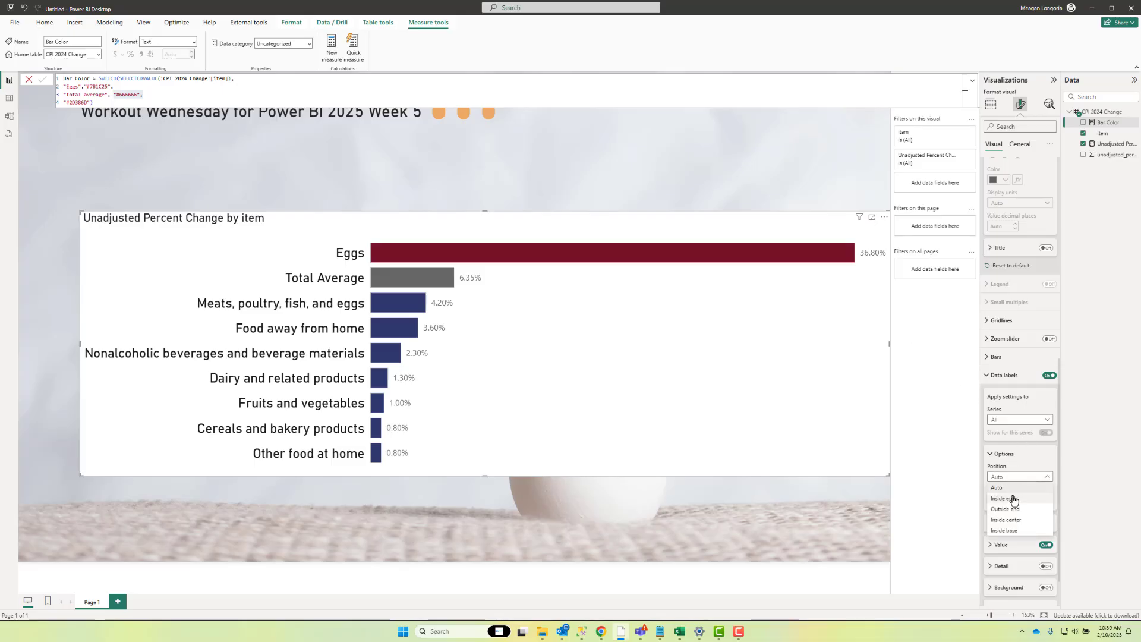
click(1023, 514)
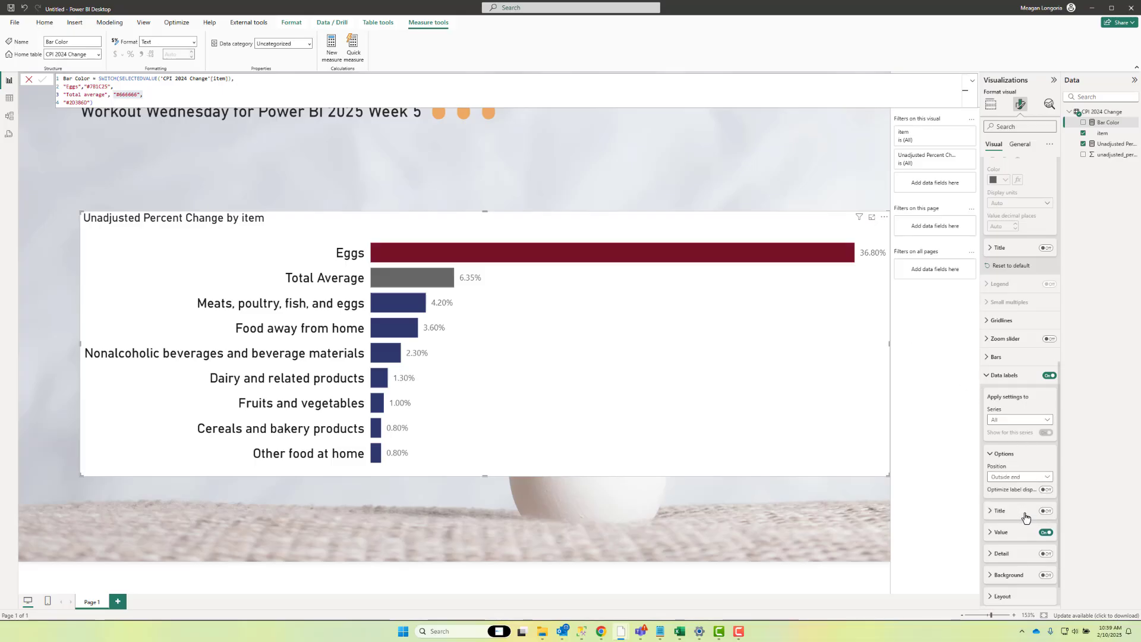
- Set the data label values to DIN size 10 in a dark colour
click(1027, 531)
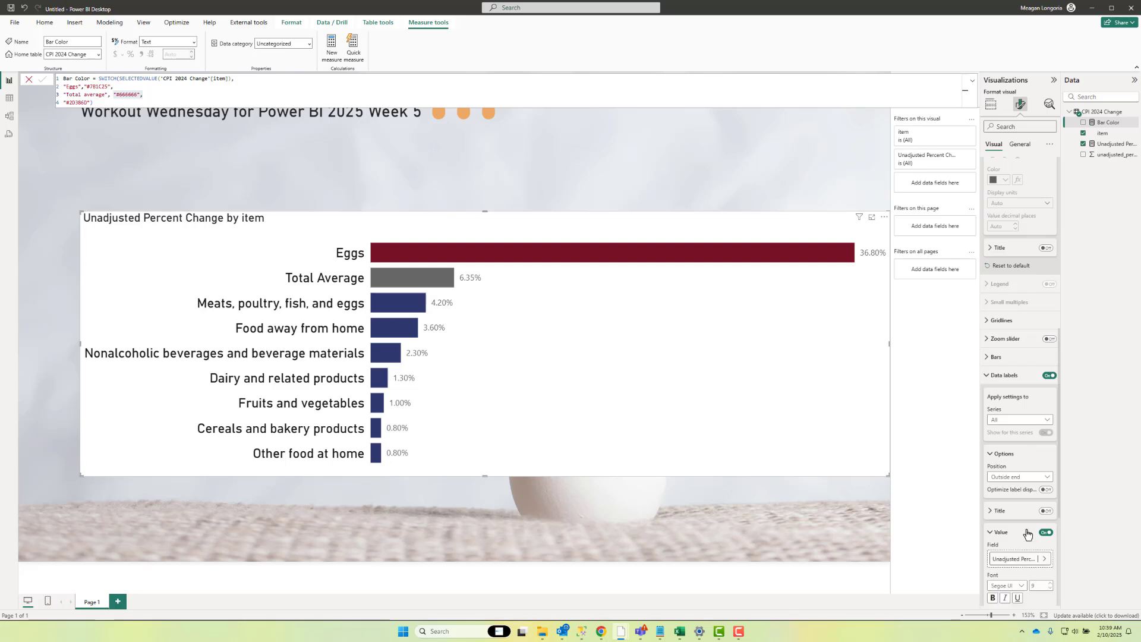
scroll(1025, 529, down, 4)
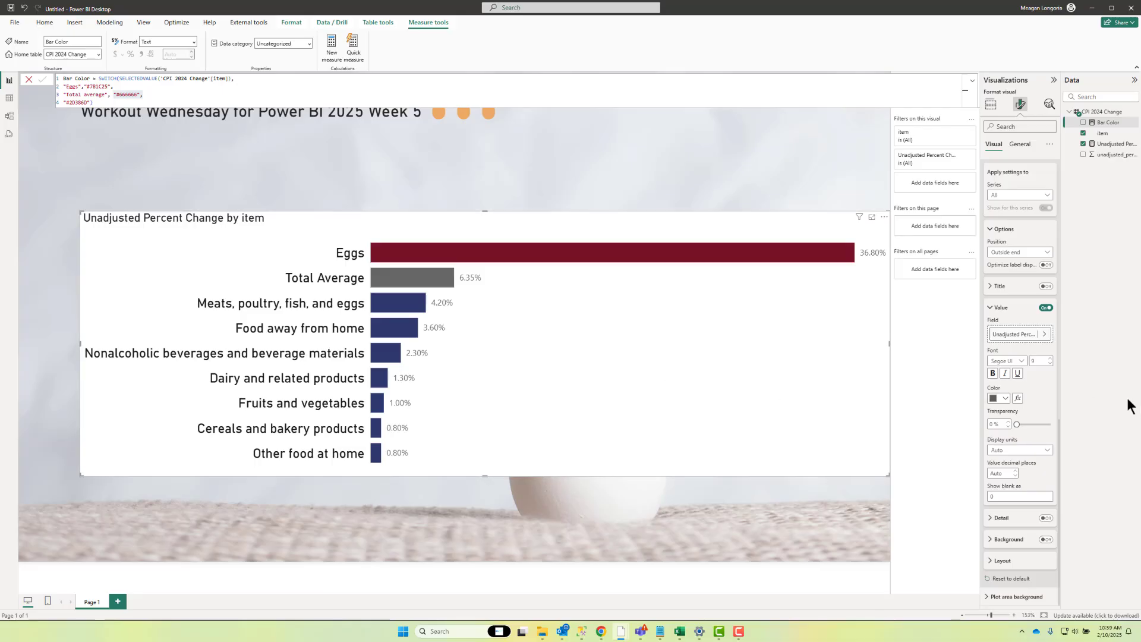
click(1013, 361)
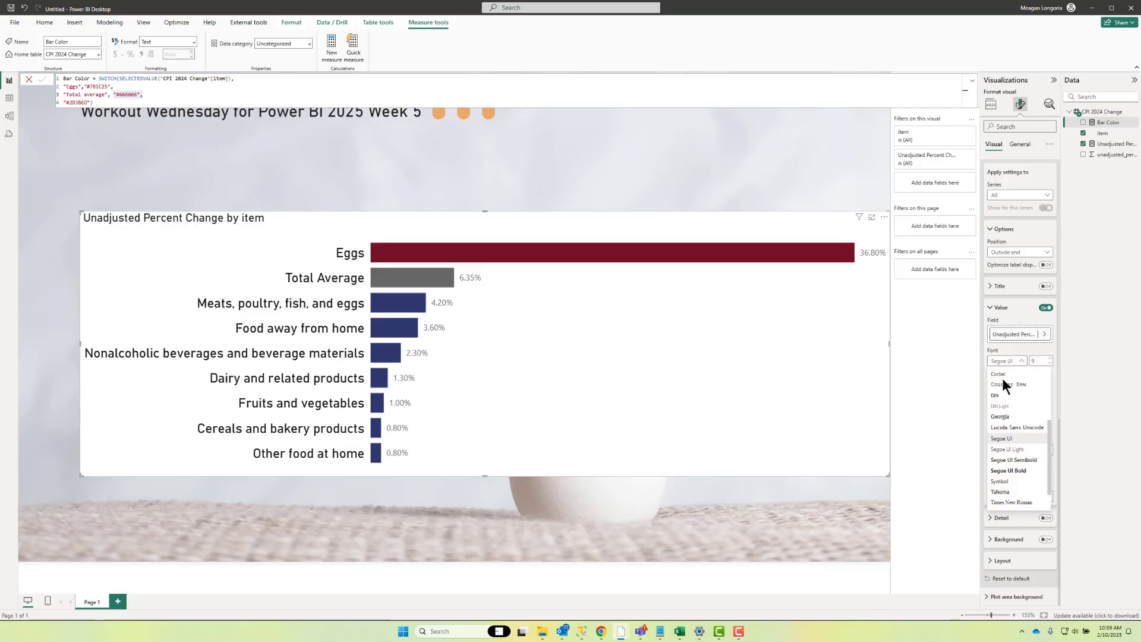
click(1002, 378)
drag(1041, 360, 1015, 362)
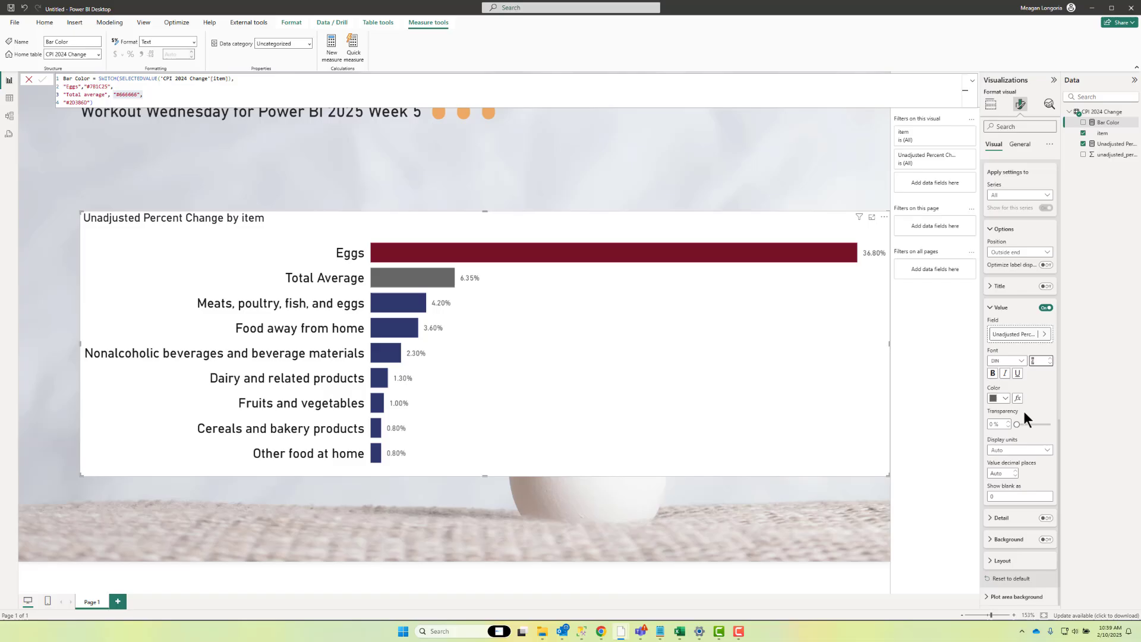
text(11)
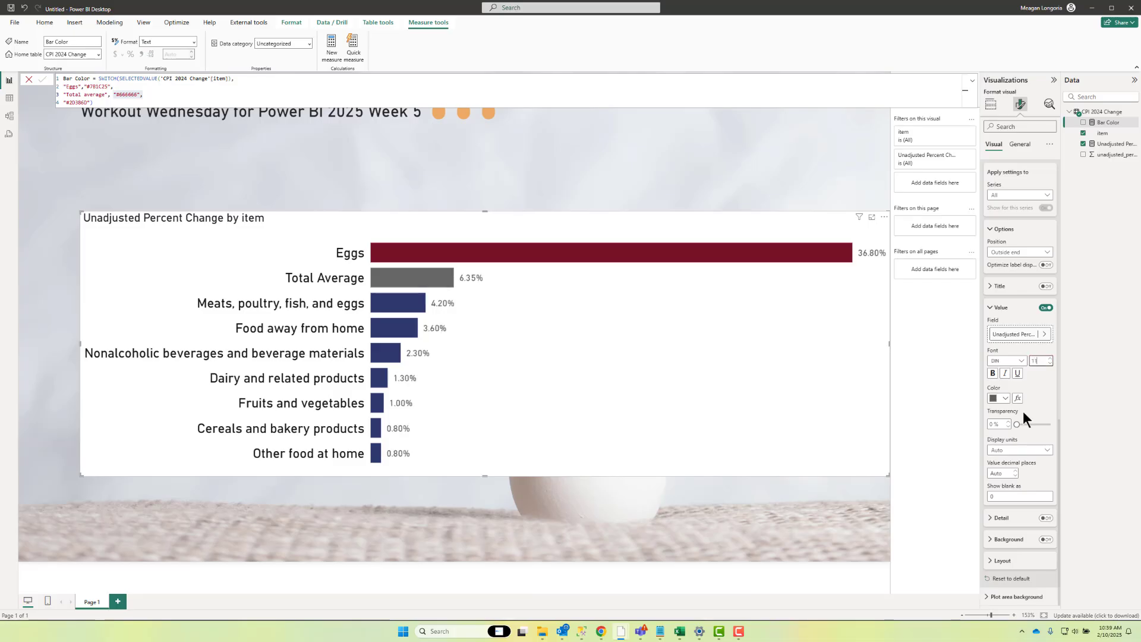
click(1049, 359)
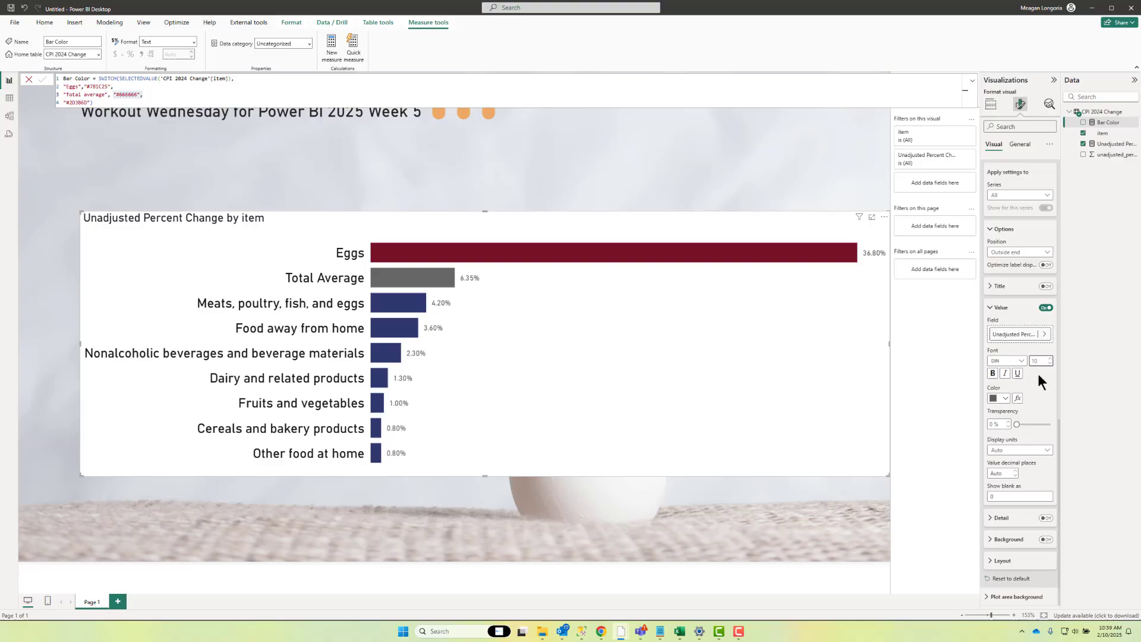
click(1001, 398)
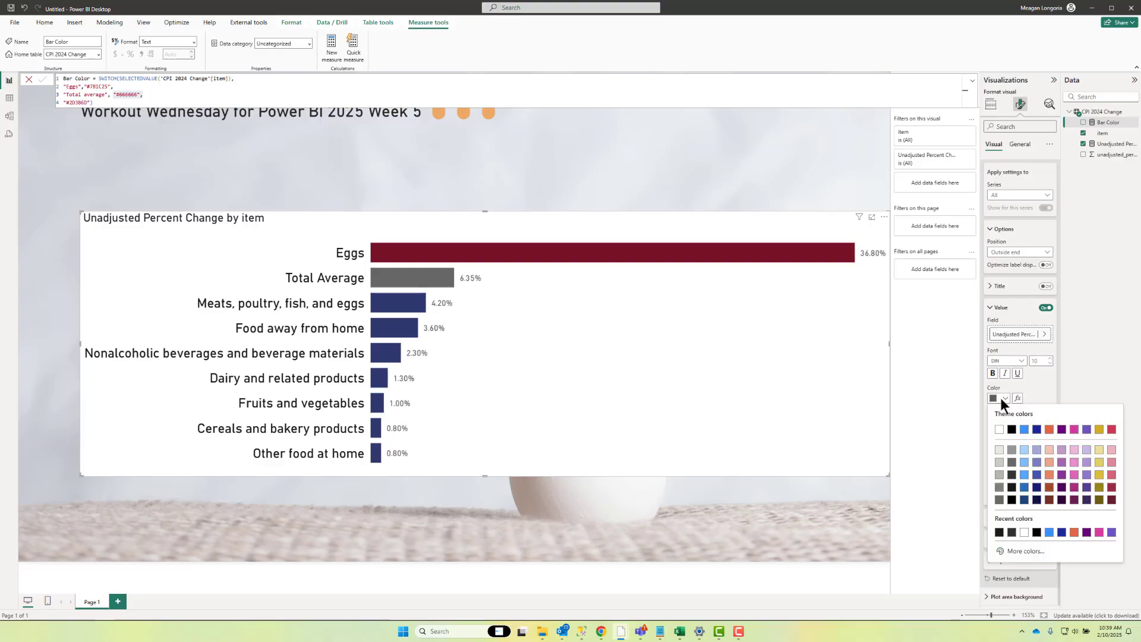
click(1013, 486)
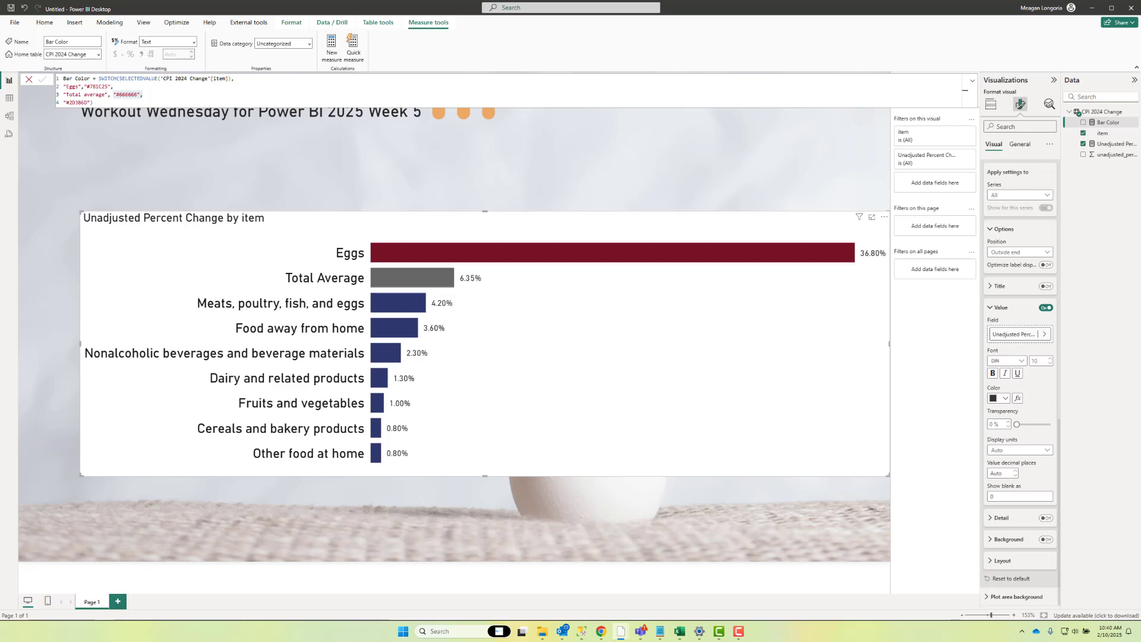
- Resize the bar chart to height 464 and width 1107
click(1023, 148)
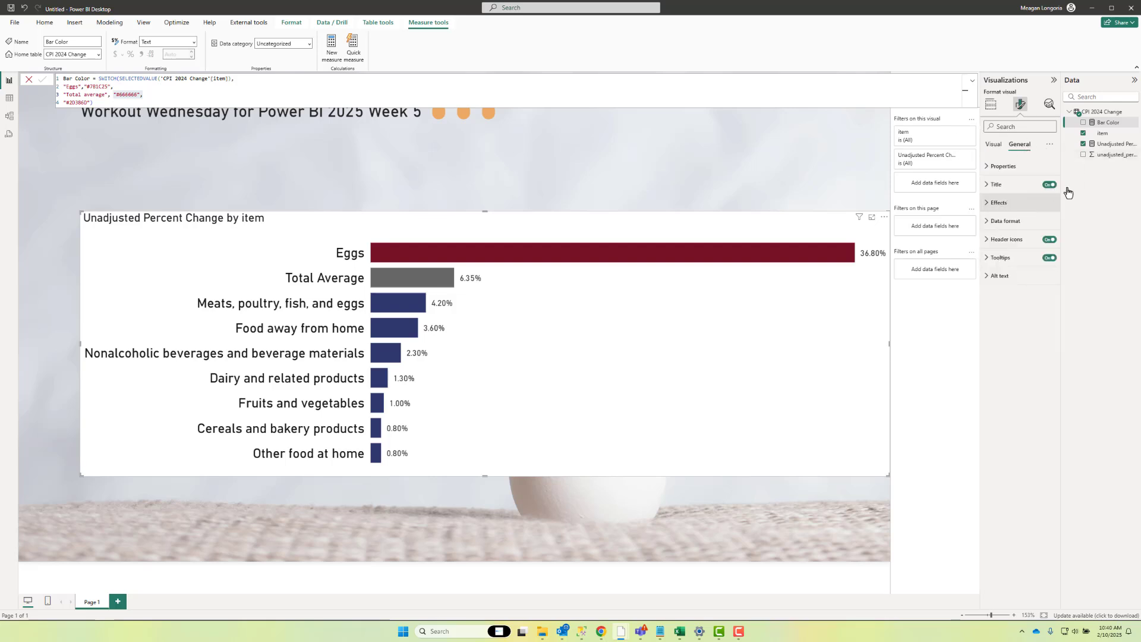
click(1025, 188)
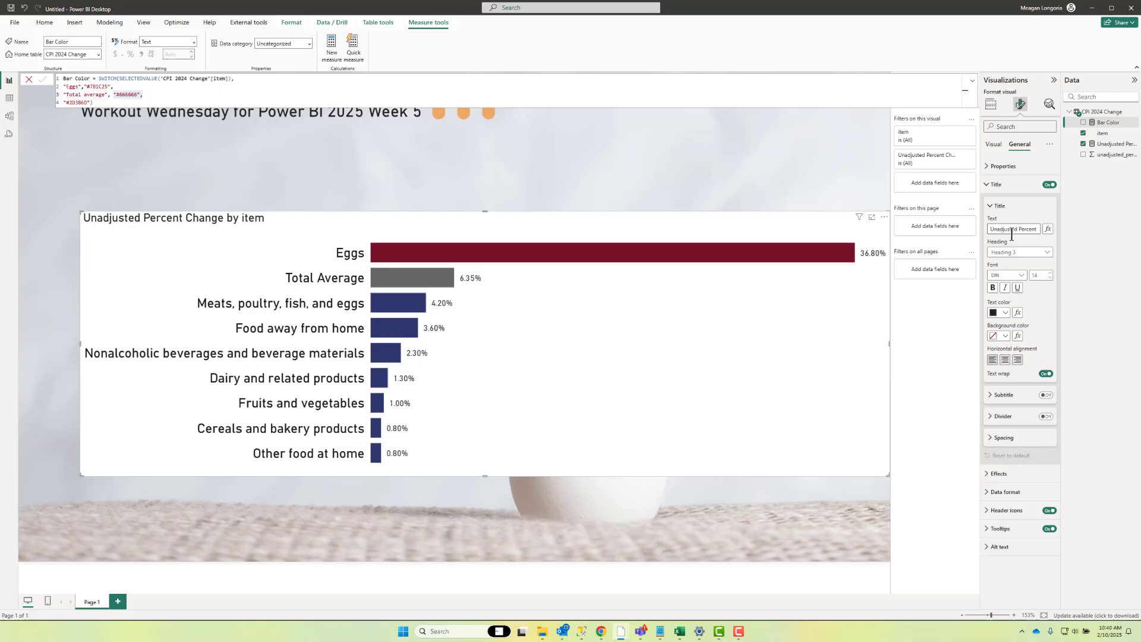
click(1004, 167)
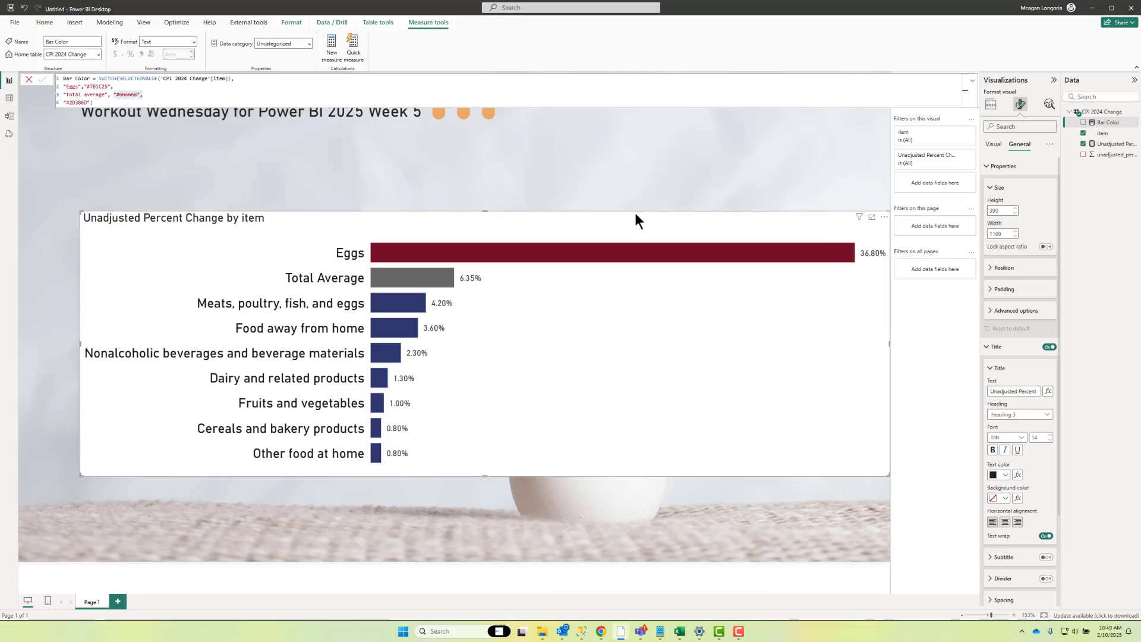
click(1010, 208)
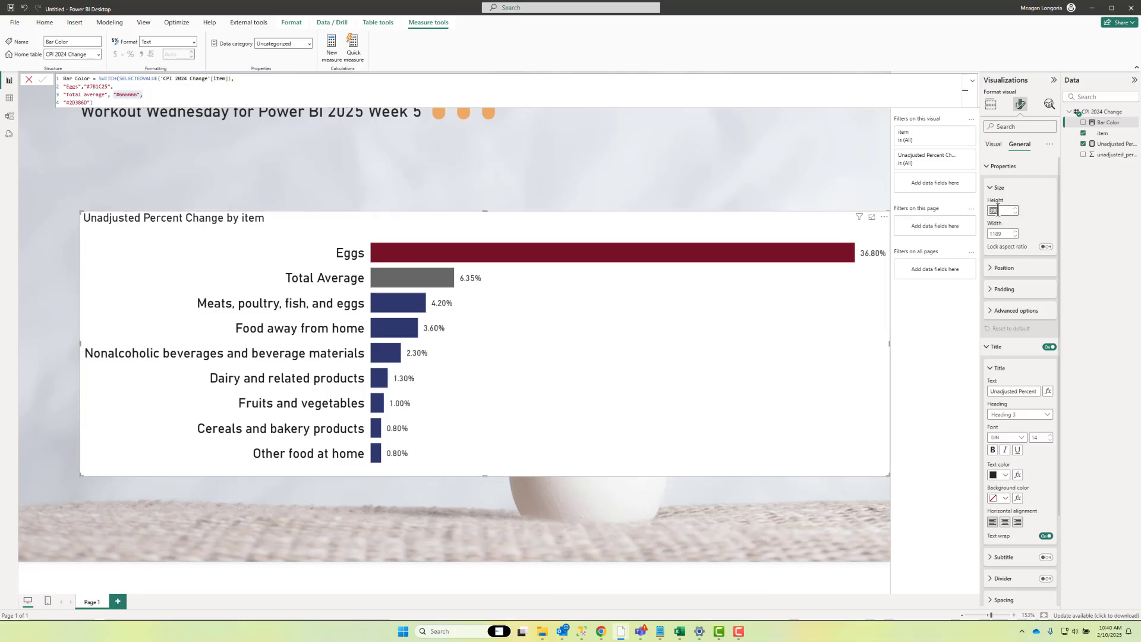
text(464)
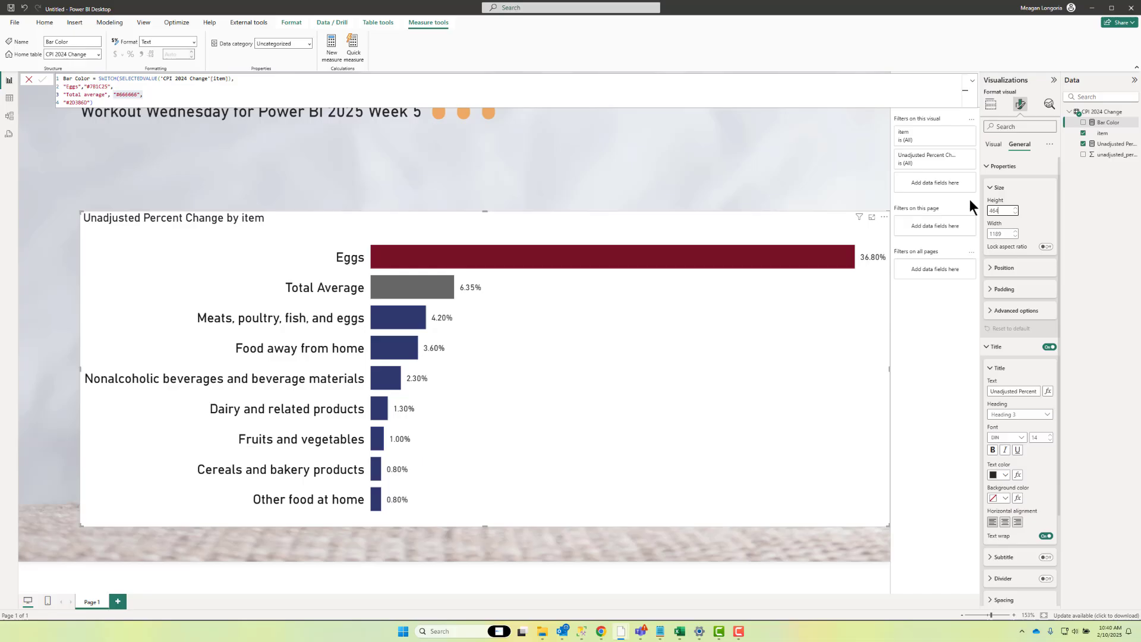
click(1000, 233)
text(11)
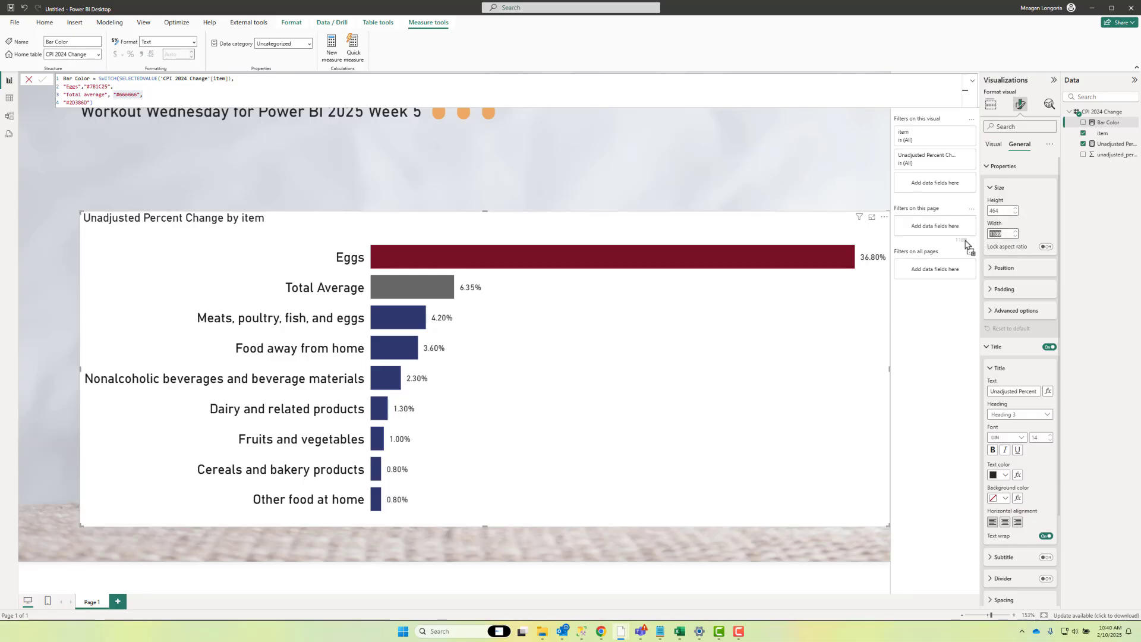
text(07)
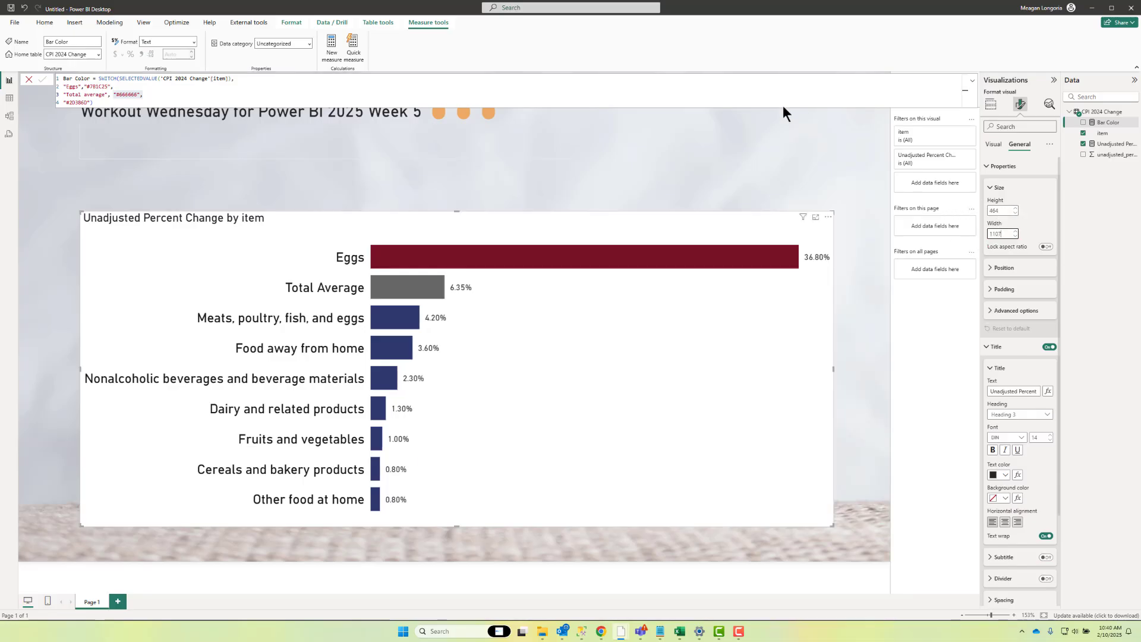
- Position the chart at horizontal 89 and vertical 128
click(1013, 271)
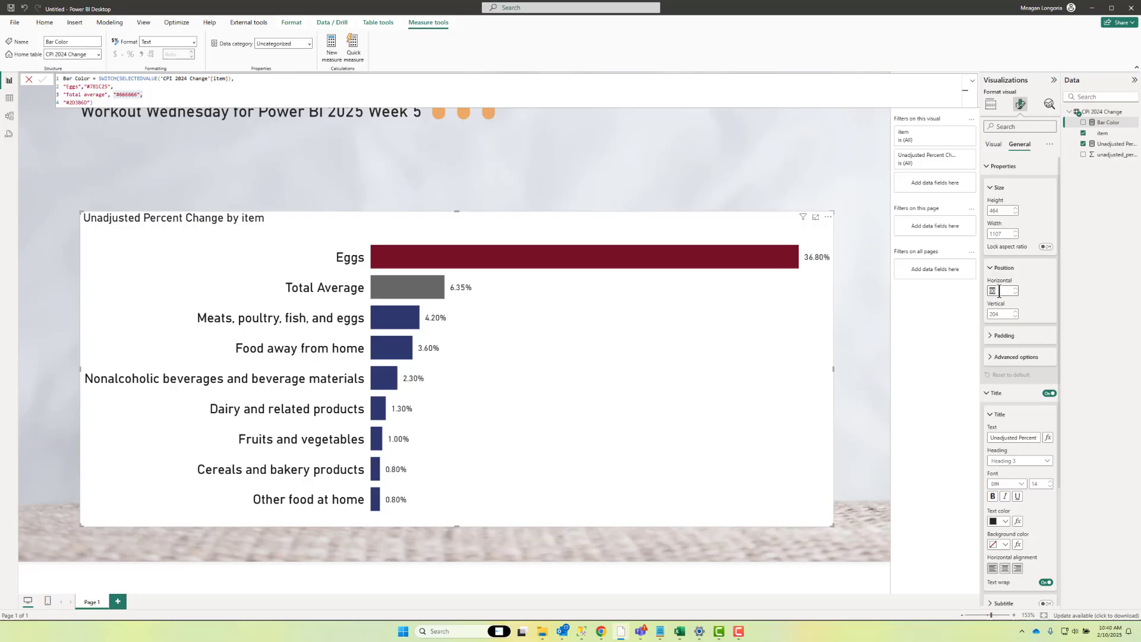
text(89)
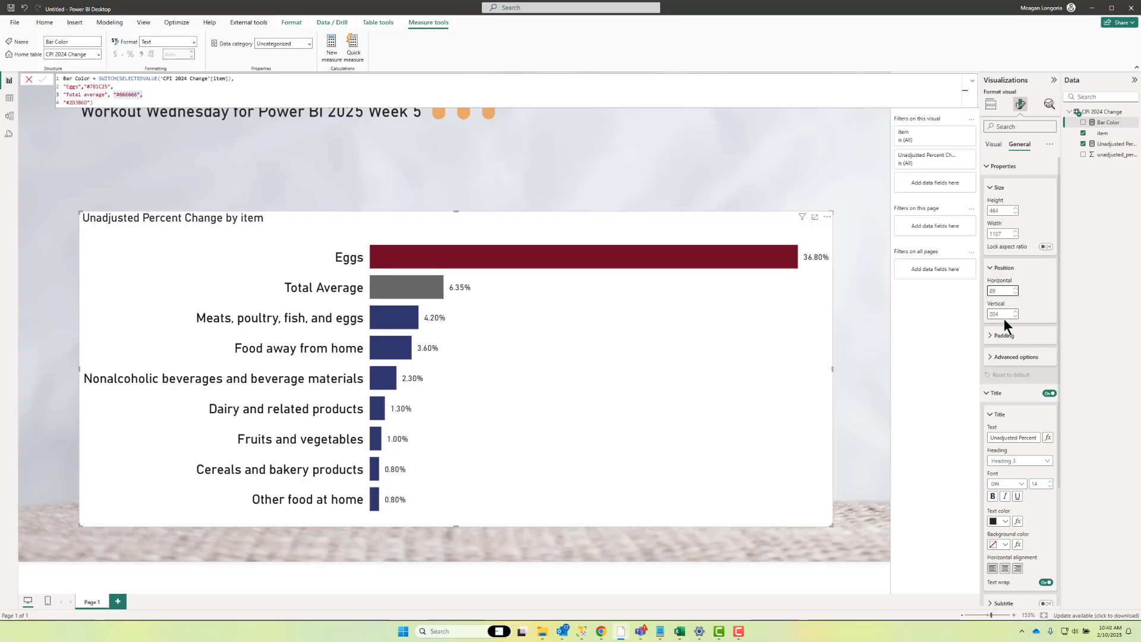
click(1004, 314)
text(128)
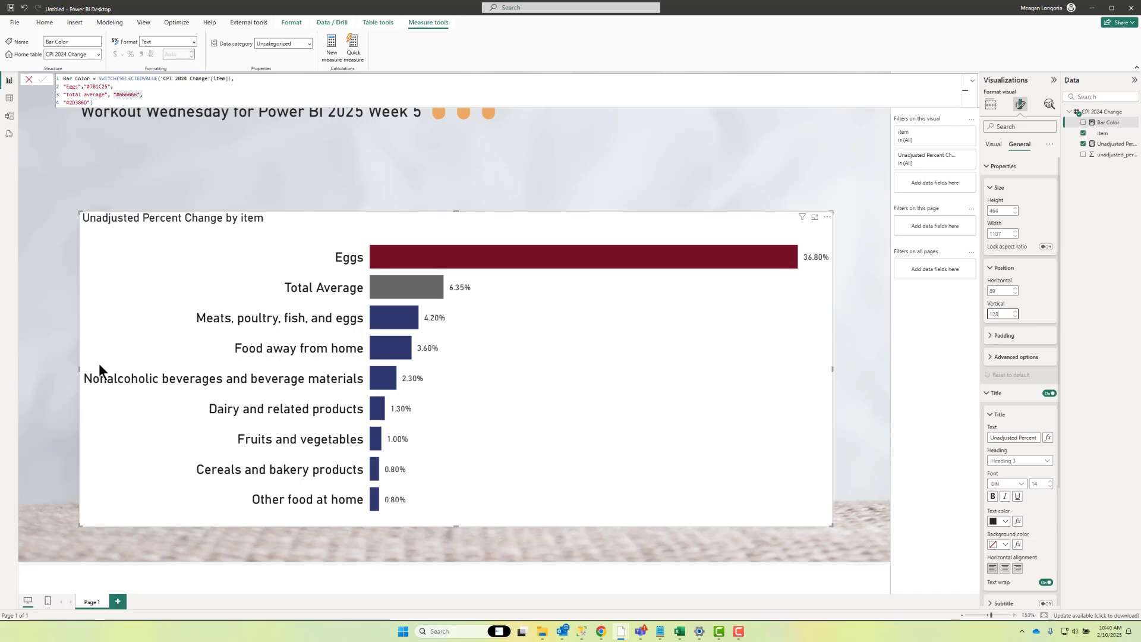
key(Return)
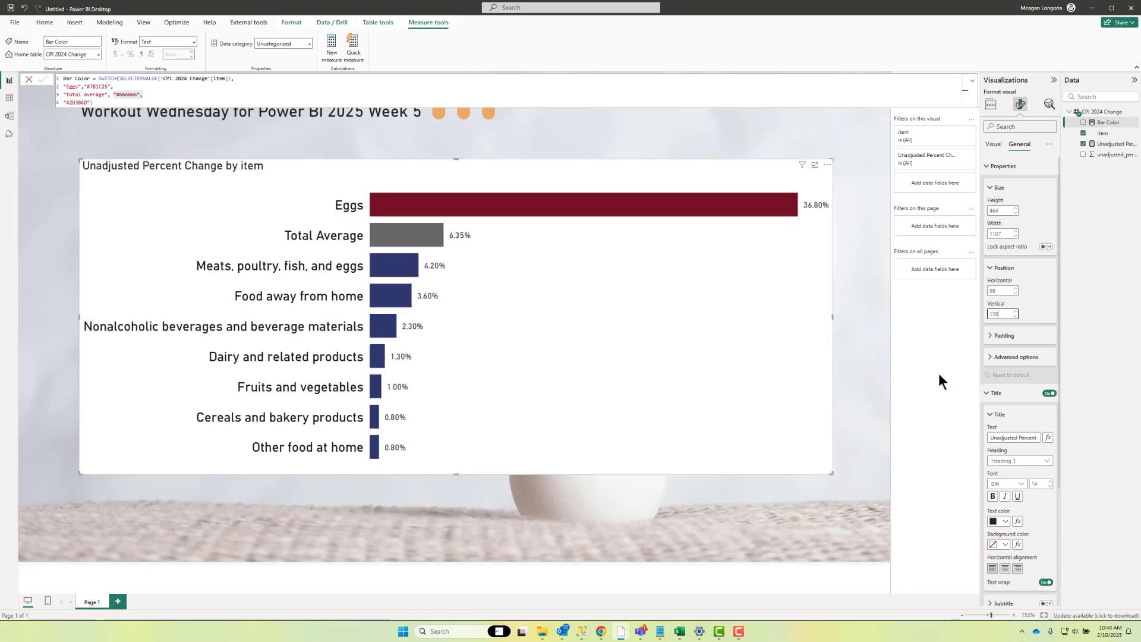
click(1020, 336)
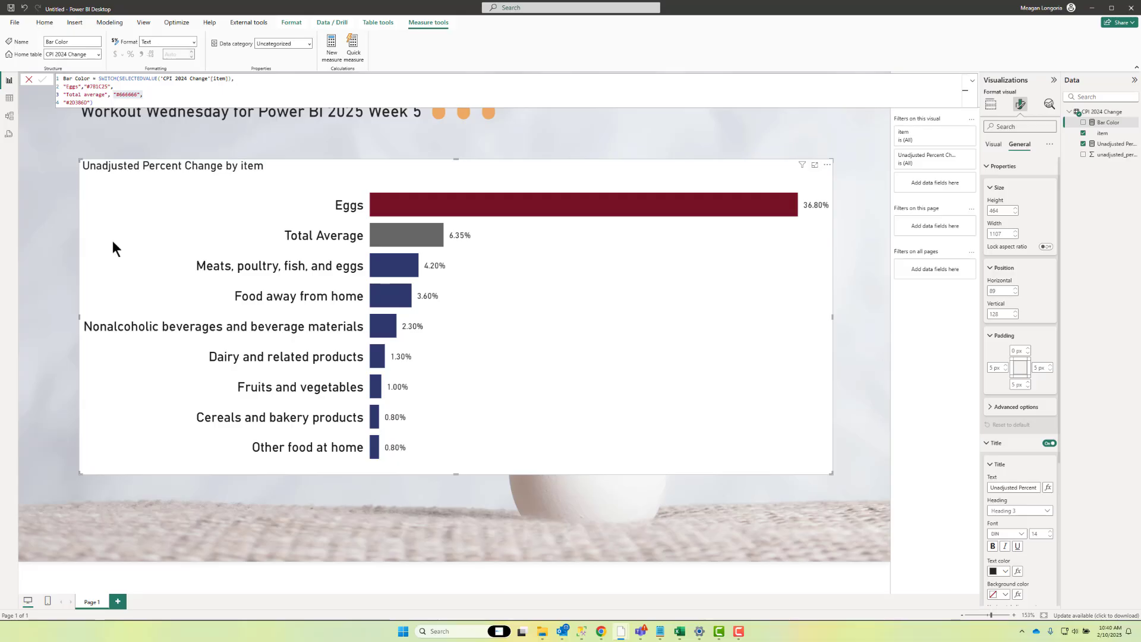
- Retitle the chart 'Consumer Price Index Unadjusted Percent Change Dec 2023 - Dec 2024'
click(1007, 487)
key(ctrl+a)
text(Dec 2023 - Dec 2024)
click(1086, 434)
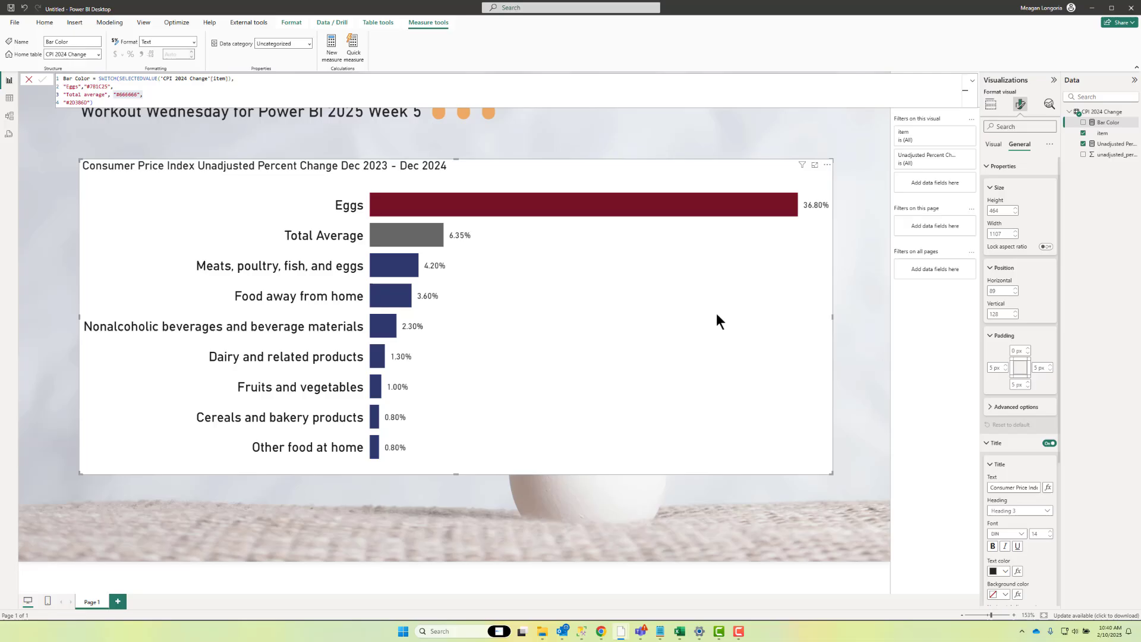
- Turn off the chart's background so the egg photo shows through
click(863, 418)
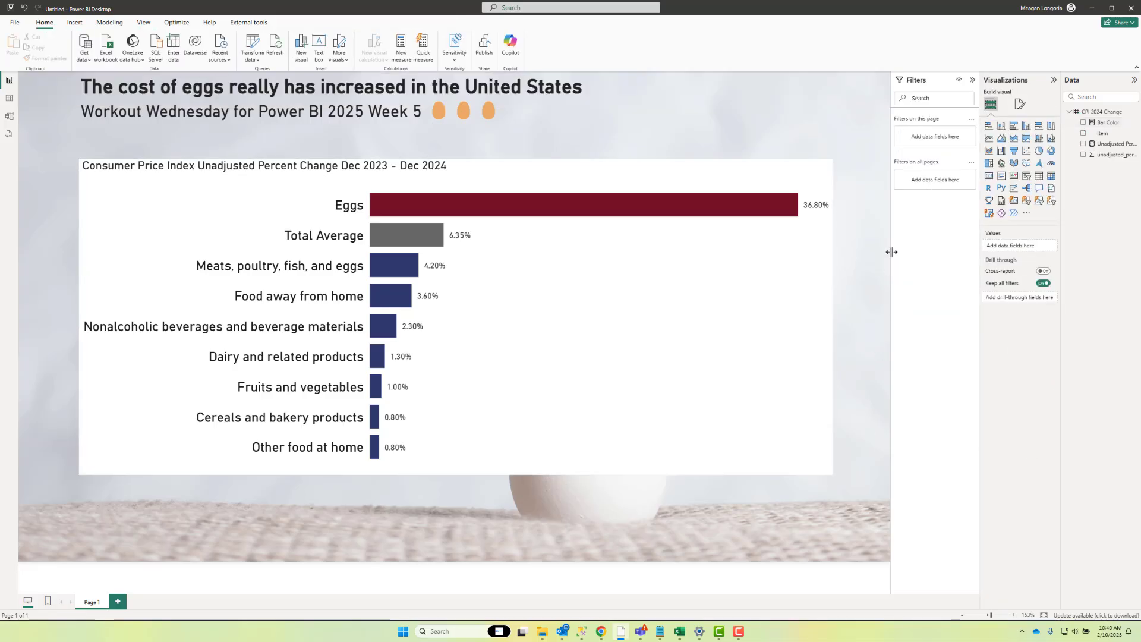
click(823, 223)
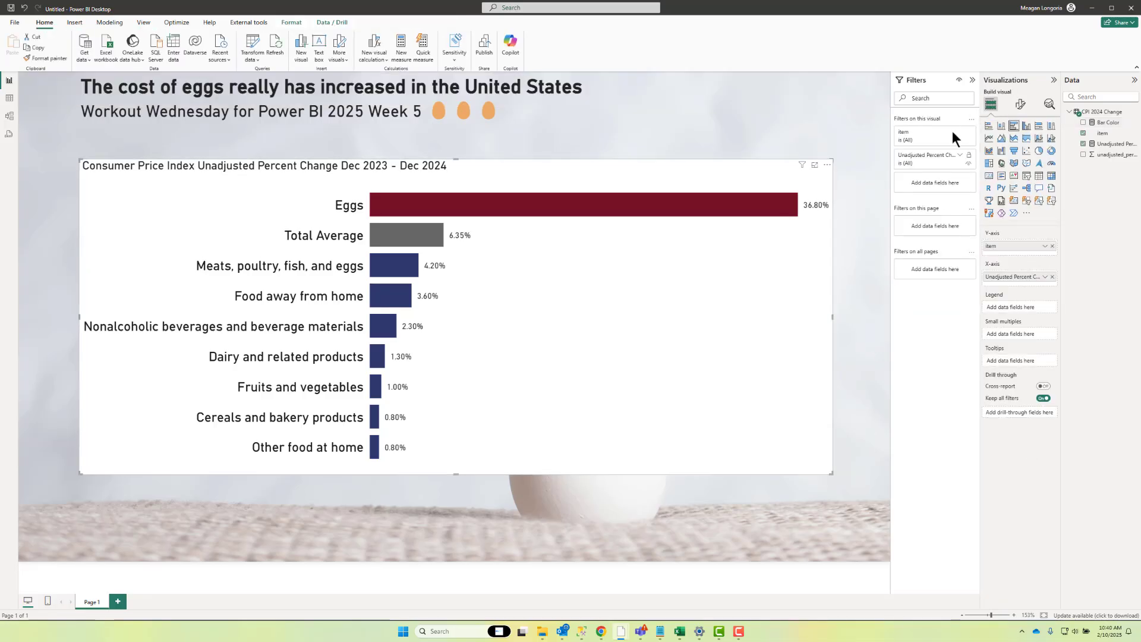
click(1015, 105)
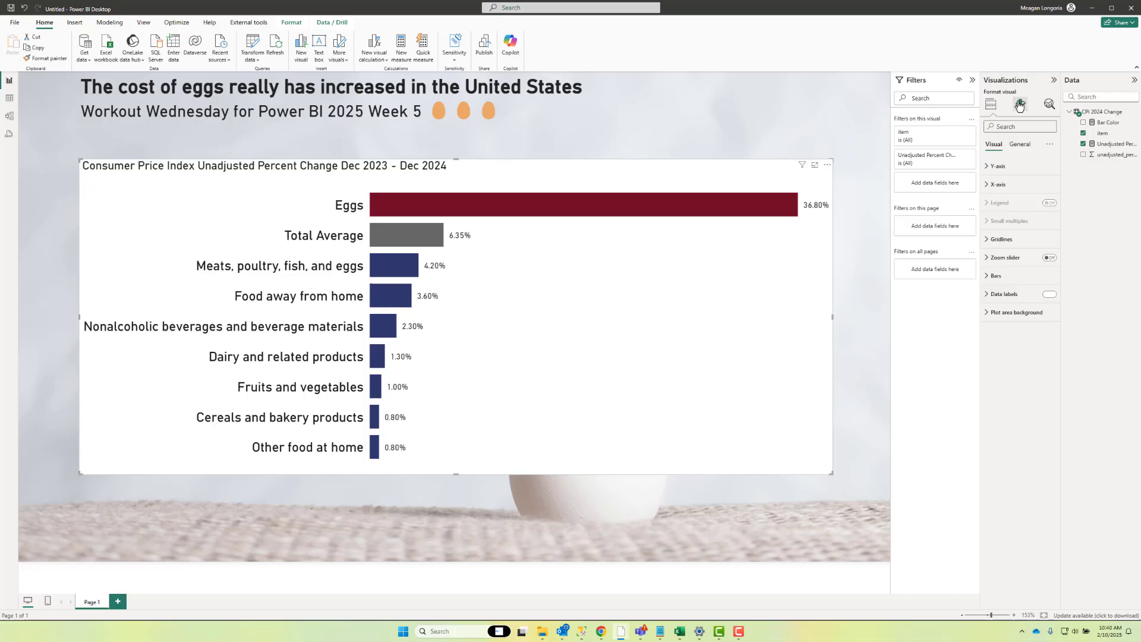
click(1017, 147)
click(1011, 202)
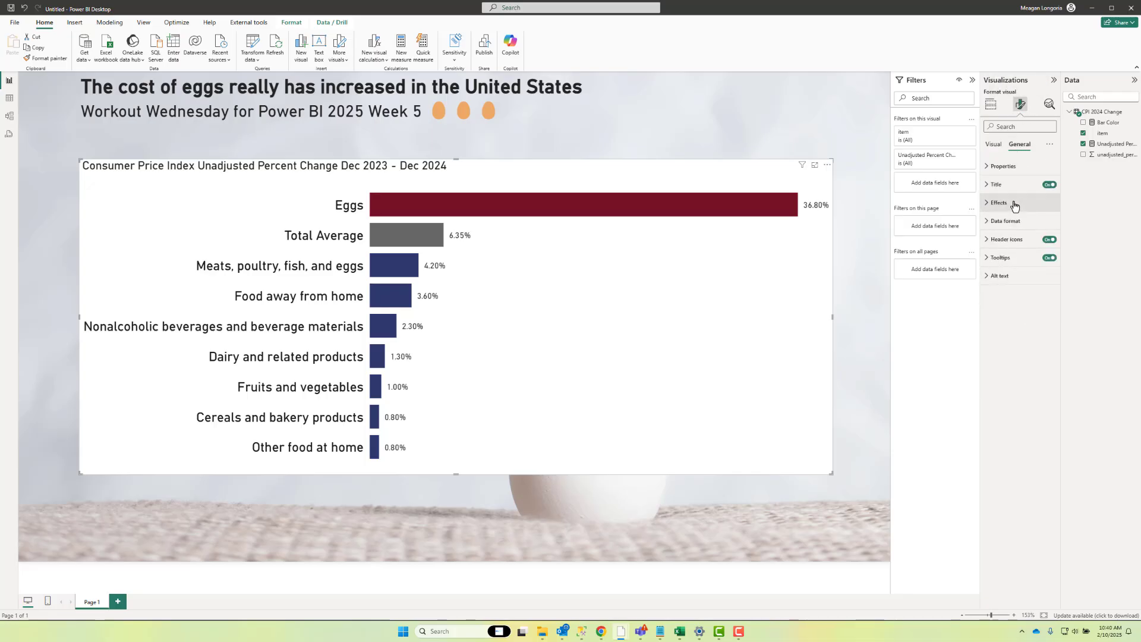
click(1023, 225)
click(1045, 224)
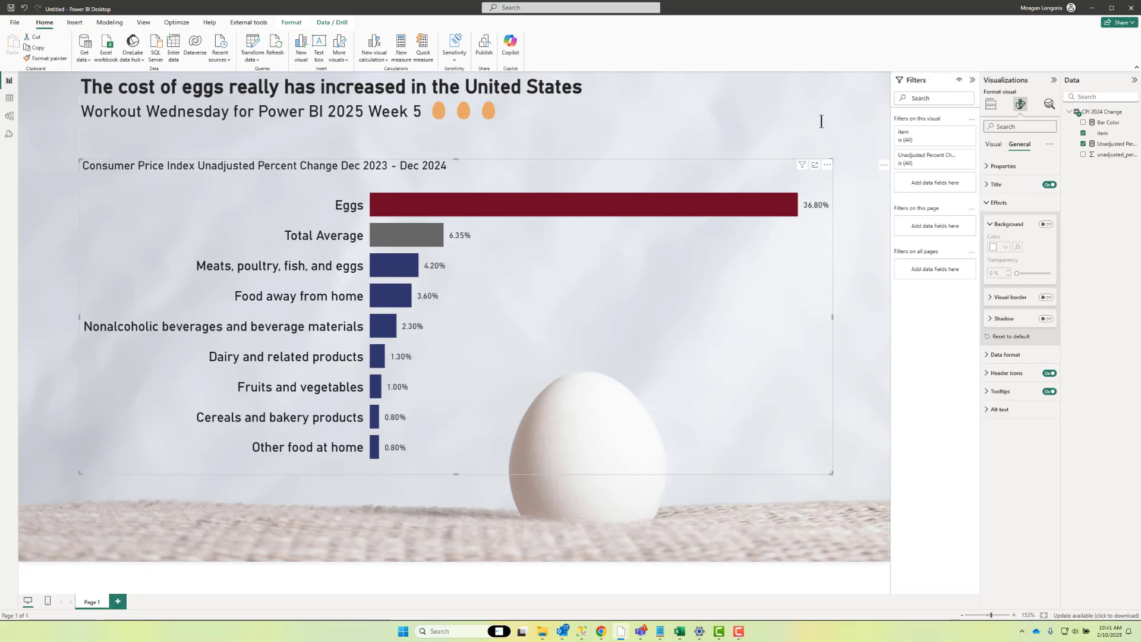
- Set the chart title text to a dark colour
click(998, 185)
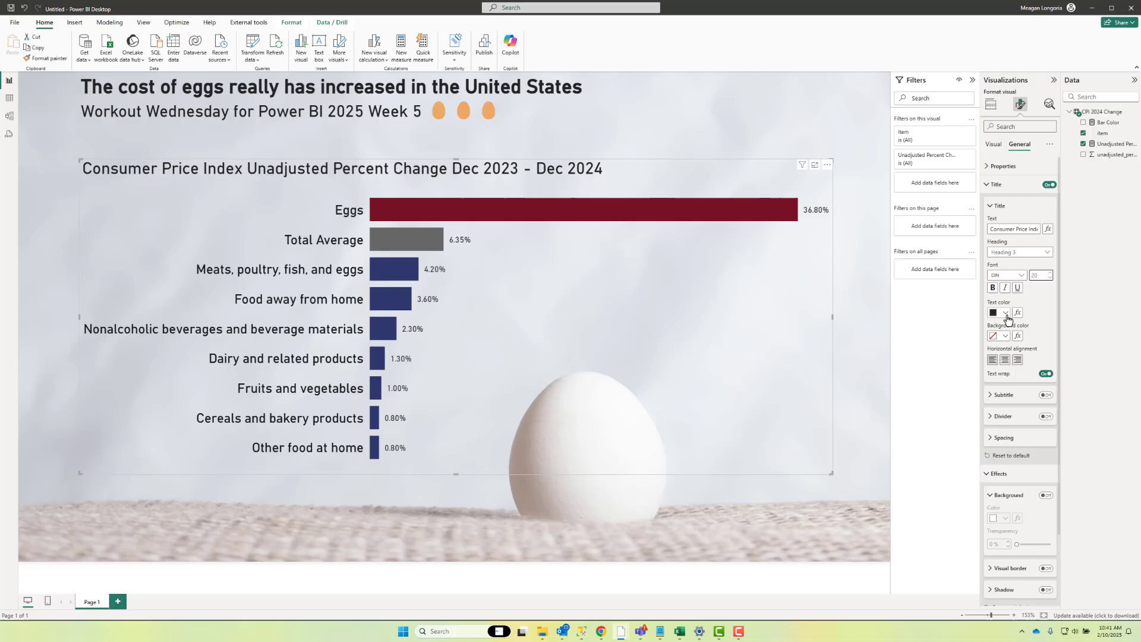
click(1006, 313)
click(1013, 408)
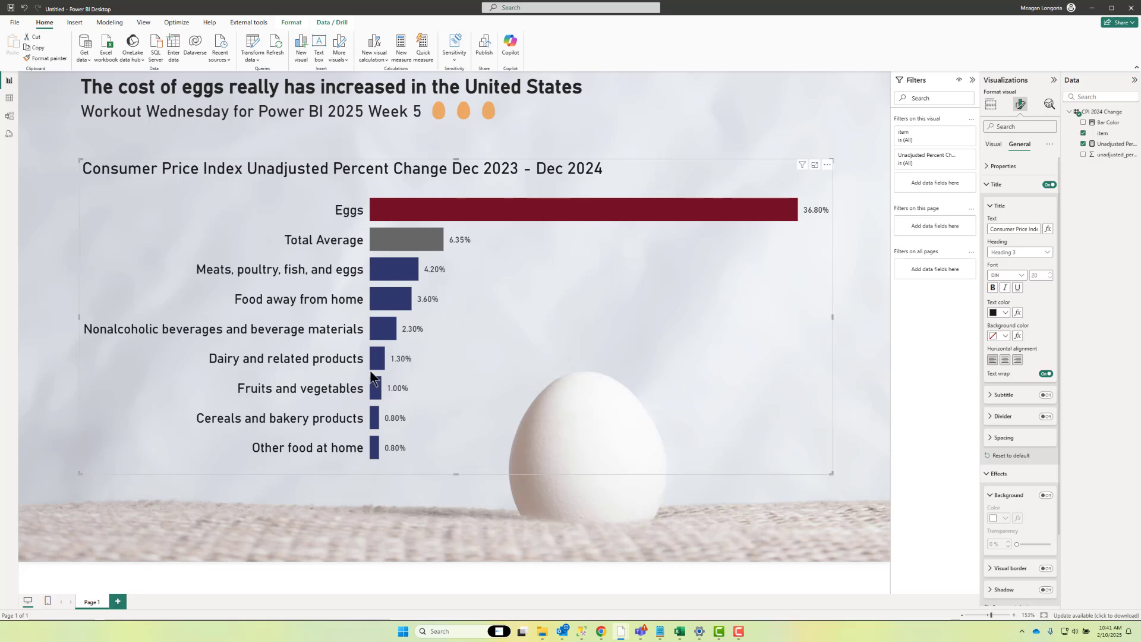
- Check the lower-right source-credits text box and the Total Average bar's tooltip
click(813, 486)
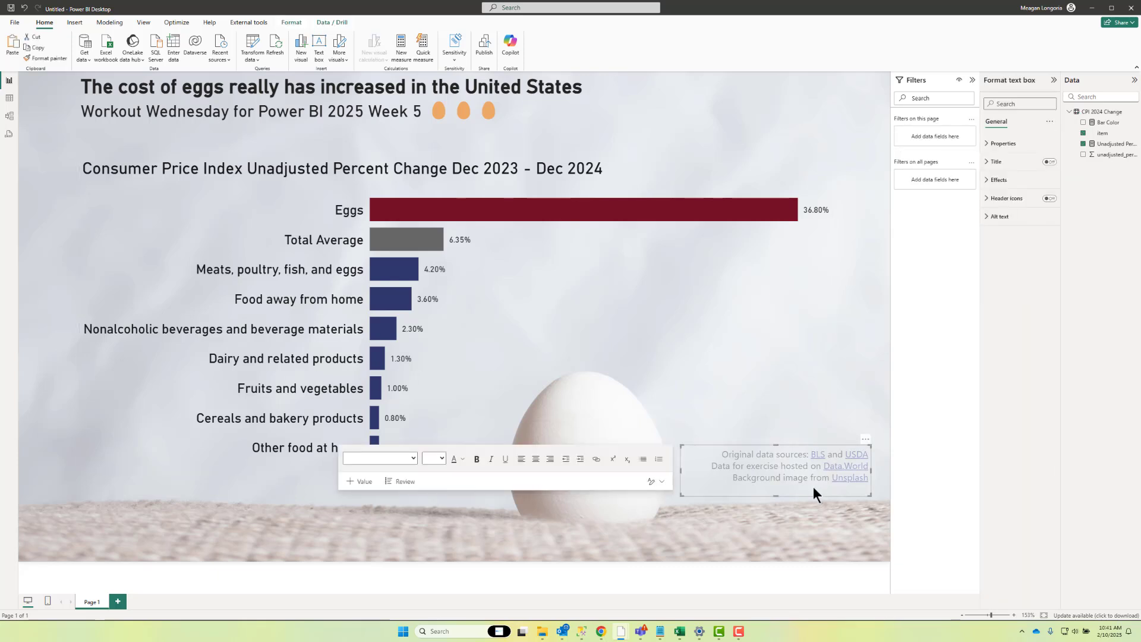
click(756, 516)
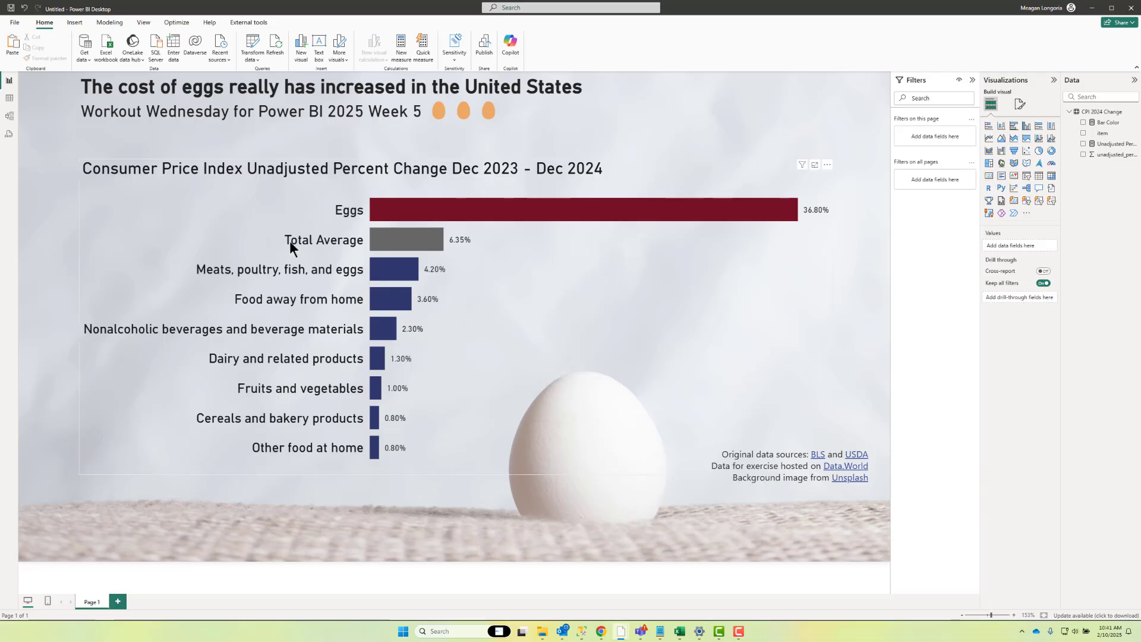
mouse_move(405, 238)
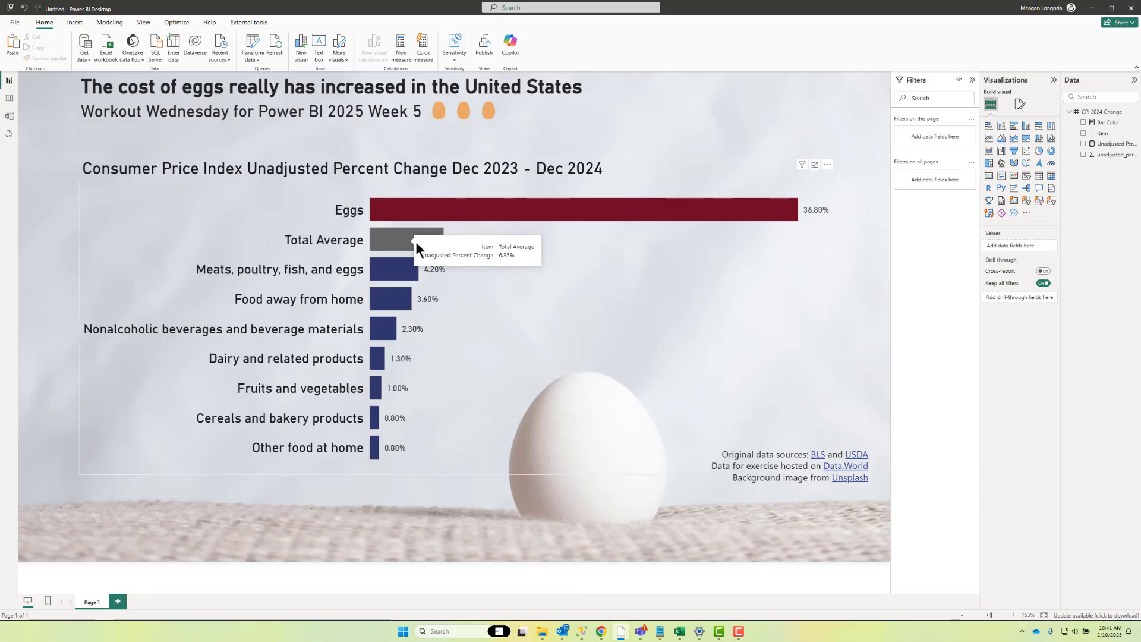